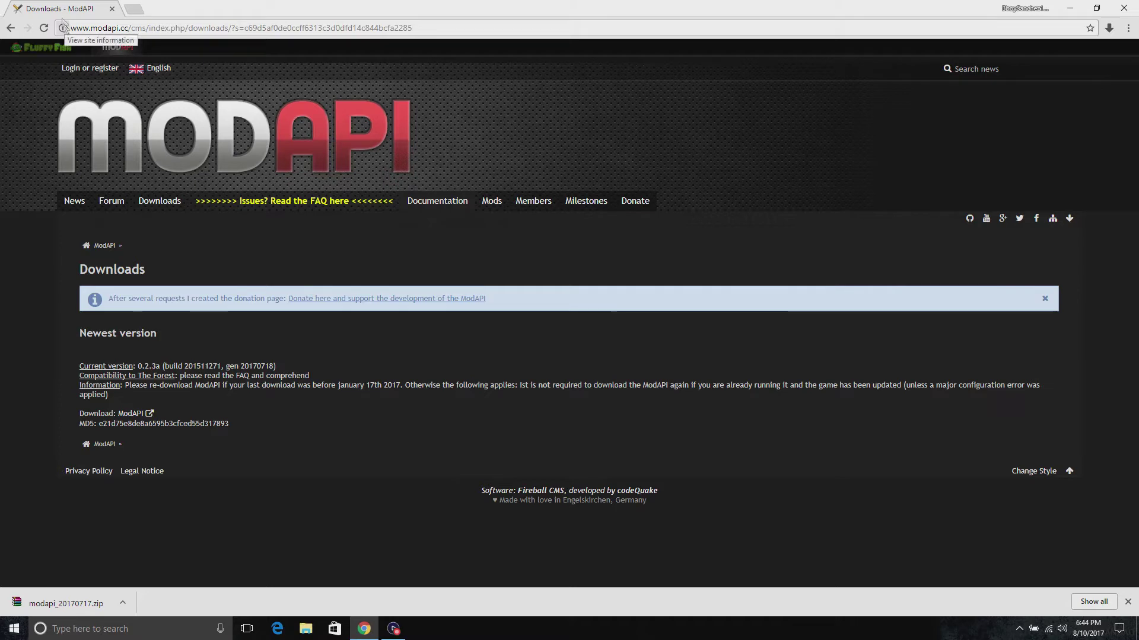
- Open a new browser tab next to the ModAPI downloads page
left_click(142, 10)
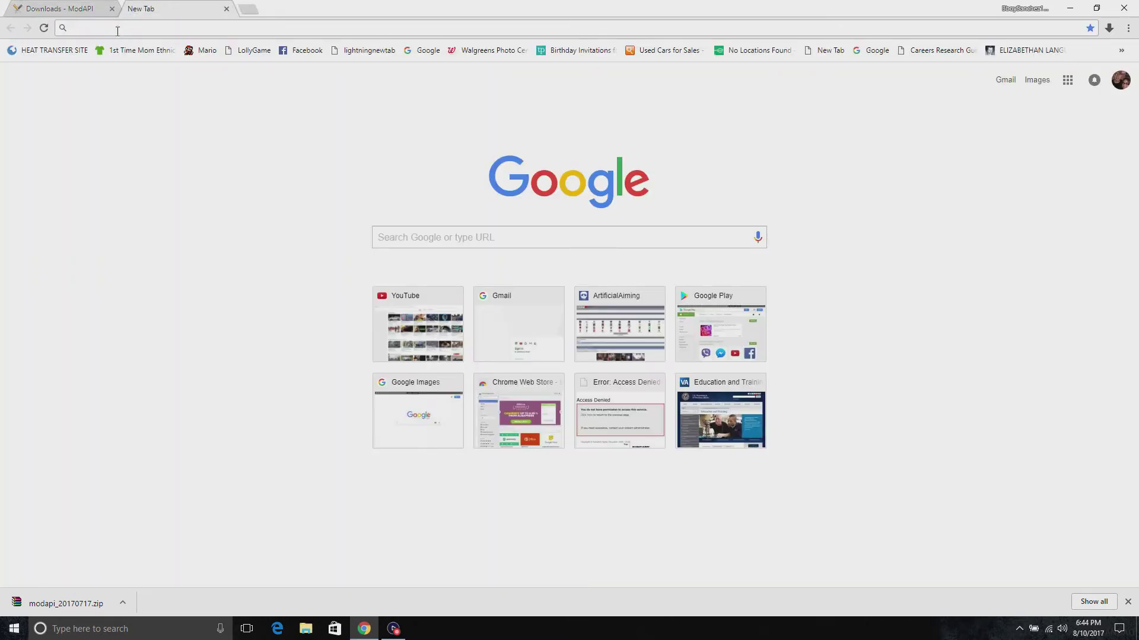
- Search 'winrar' and open WinRAR's official download page, then return to the ModAPI tab
type("winrar download")
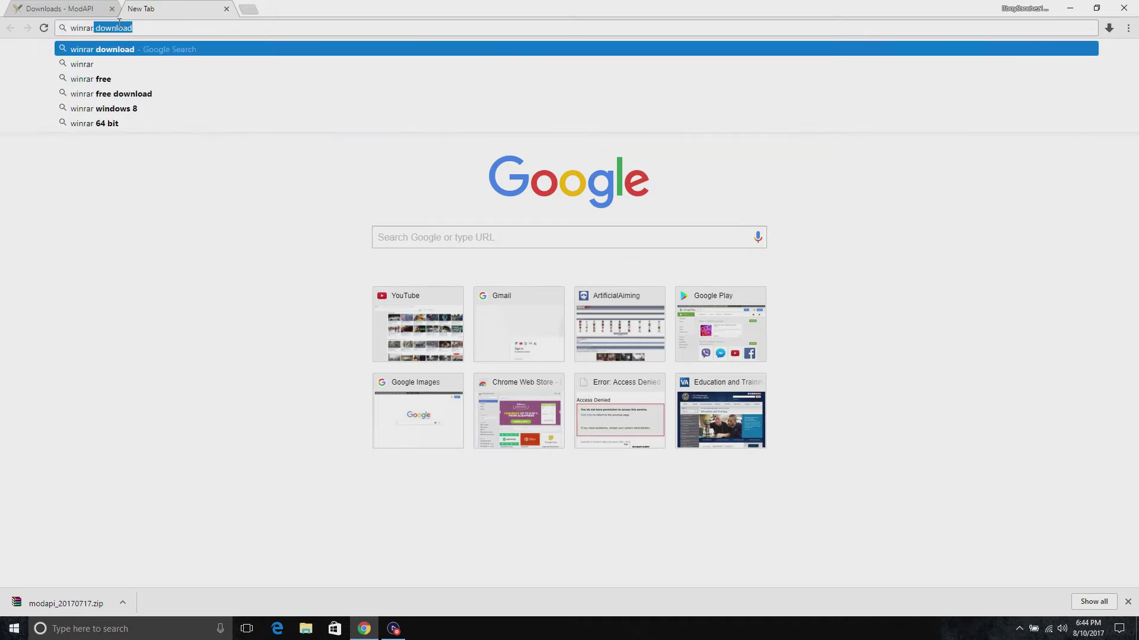
key("Return")
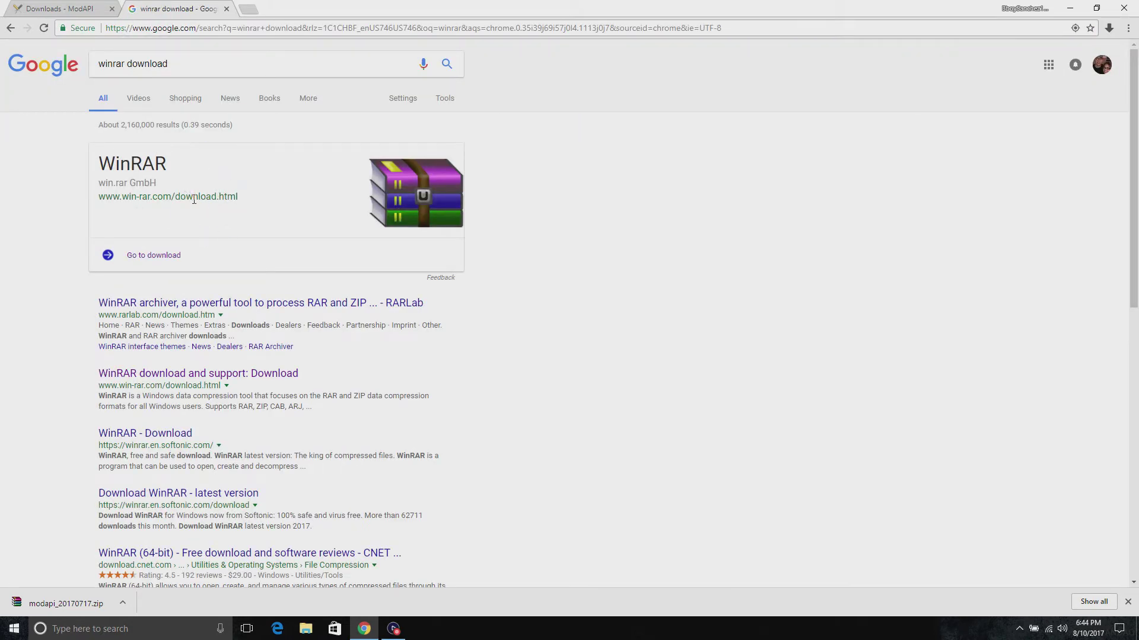
left_click(178, 257)
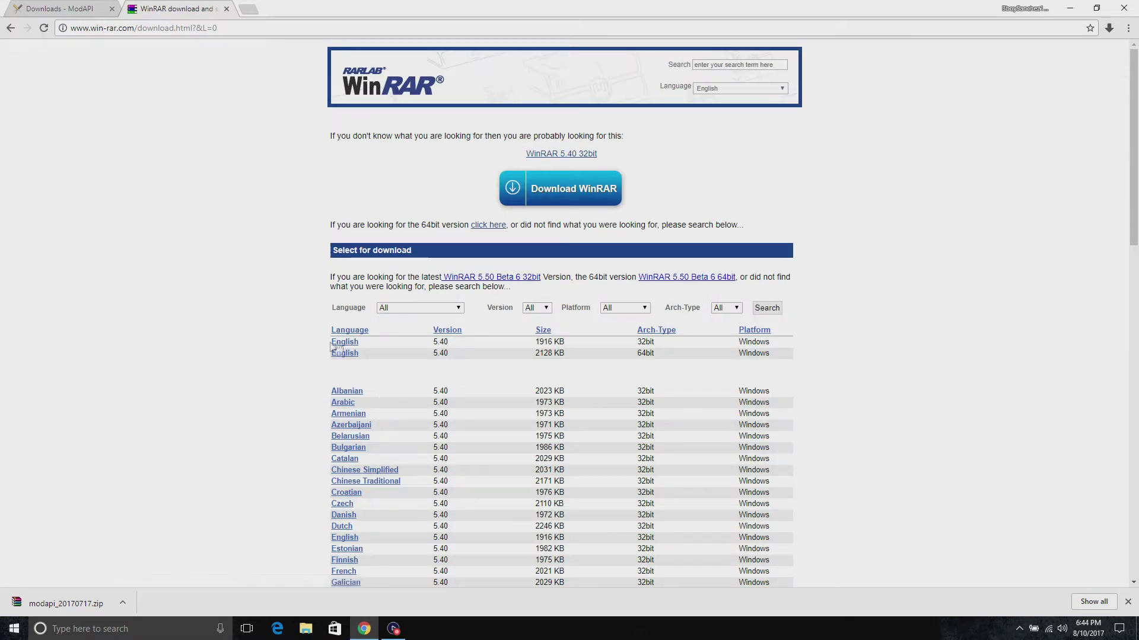
left_click(66, 12)
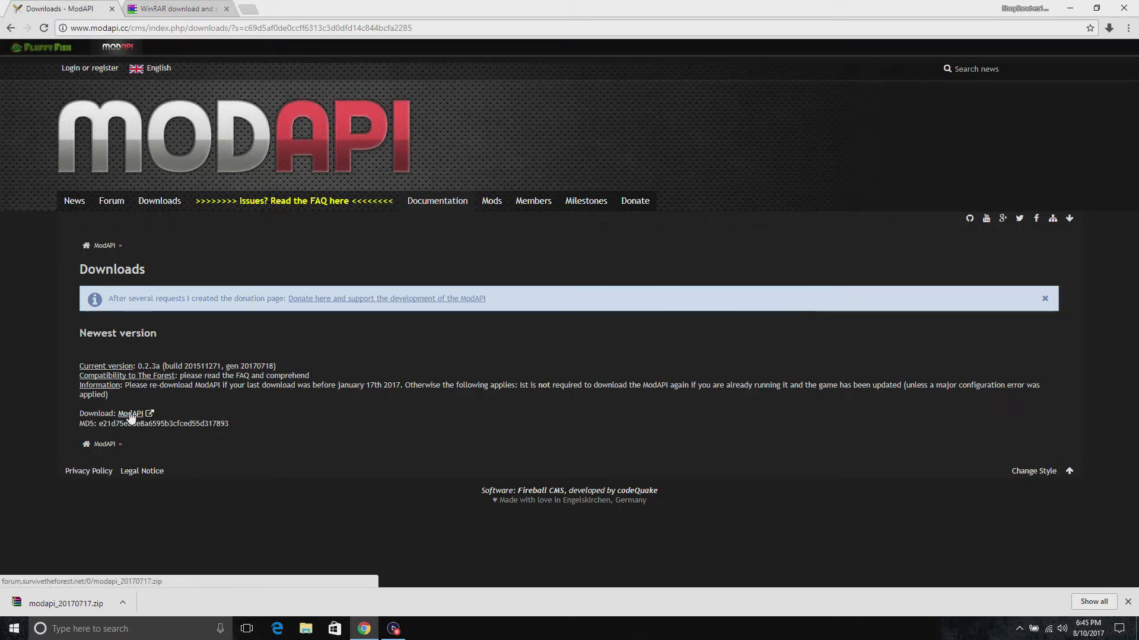
- Reload the downloads page and save modapi_20170717.zip to the Desktop
left_click(172, 200)
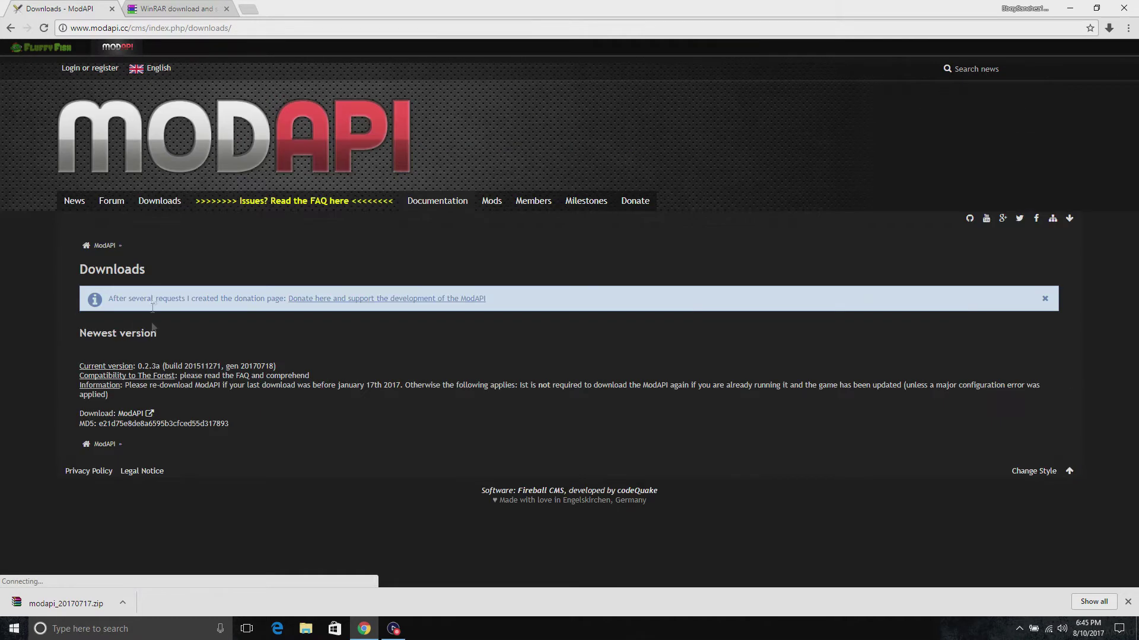
left_click(132, 414)
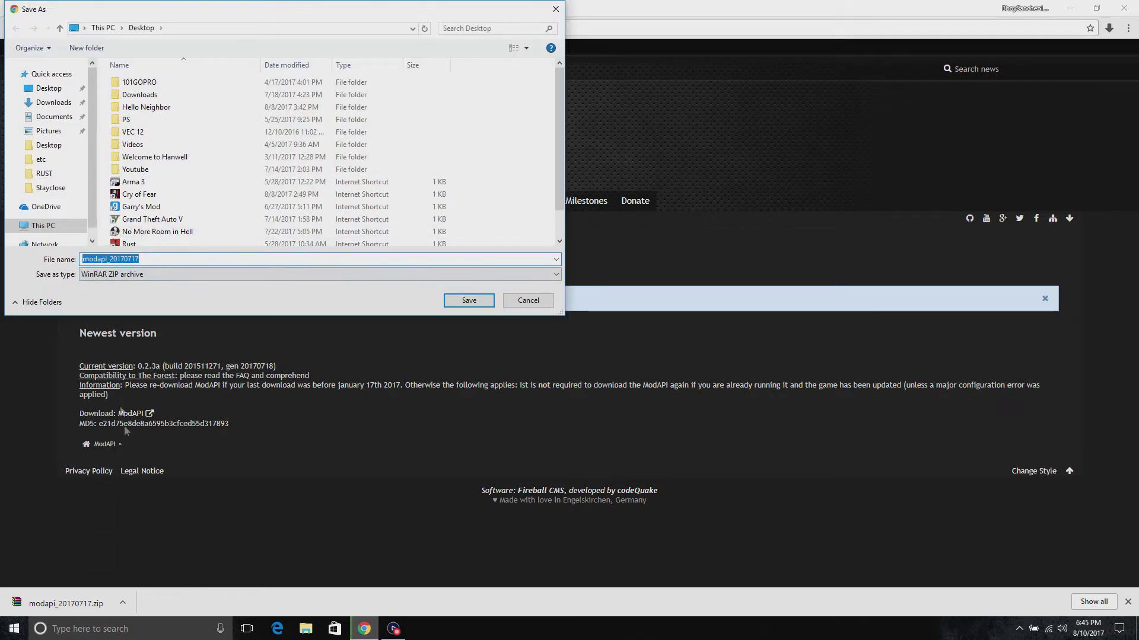
left_click(475, 301)
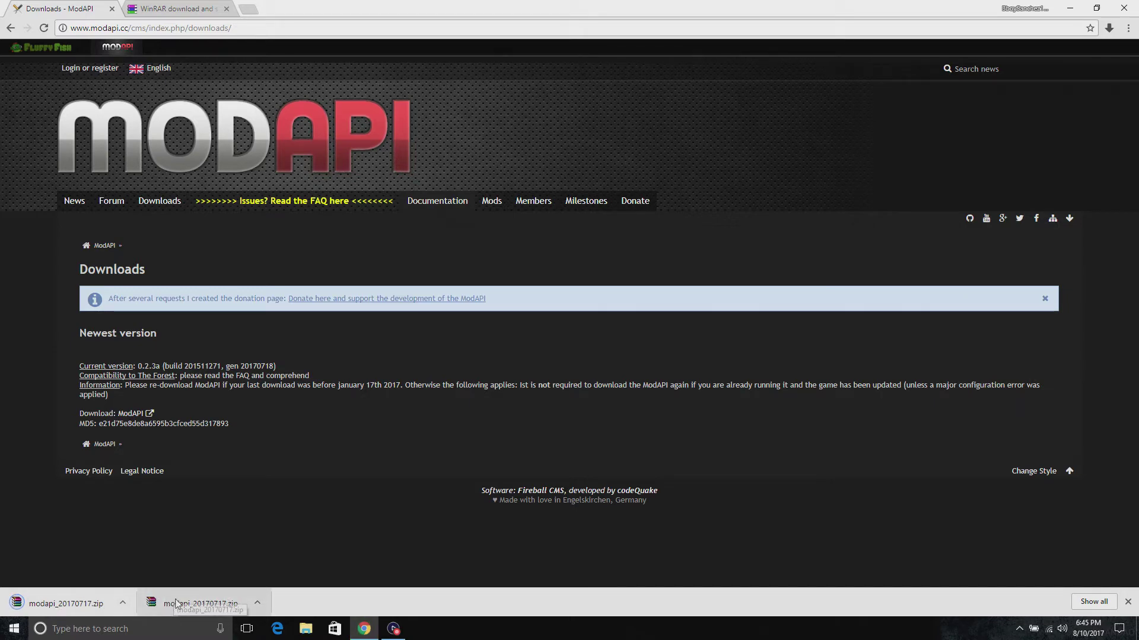
- Open the zip in WinRAR and extract the modapi_20170717 folder onto the desktop
left_click(87, 606)
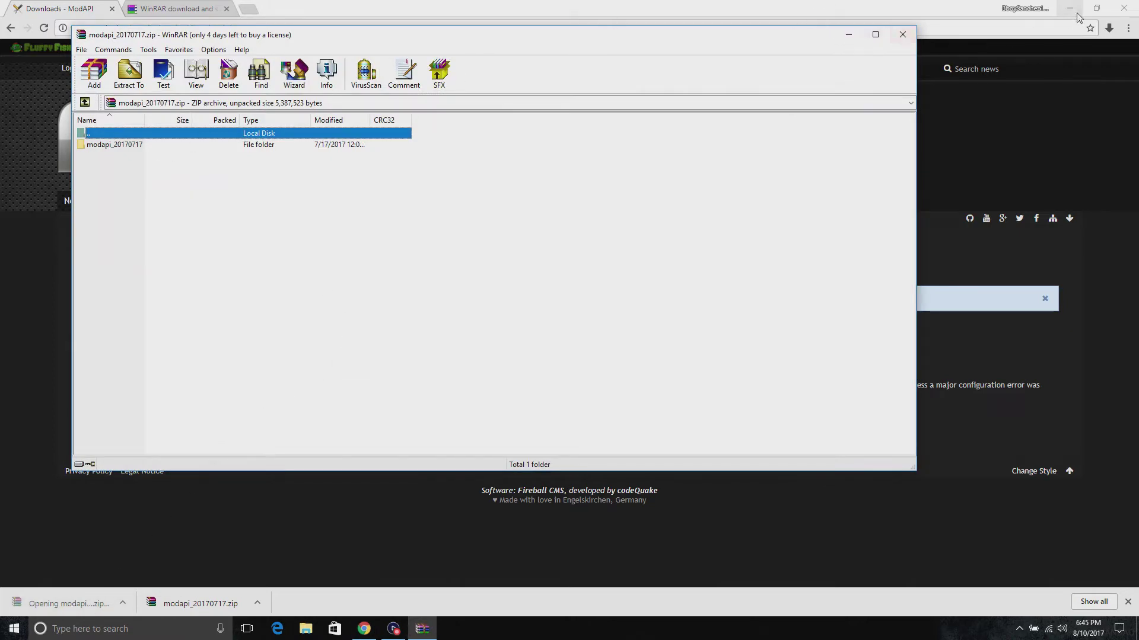
left_click(1071, 9)
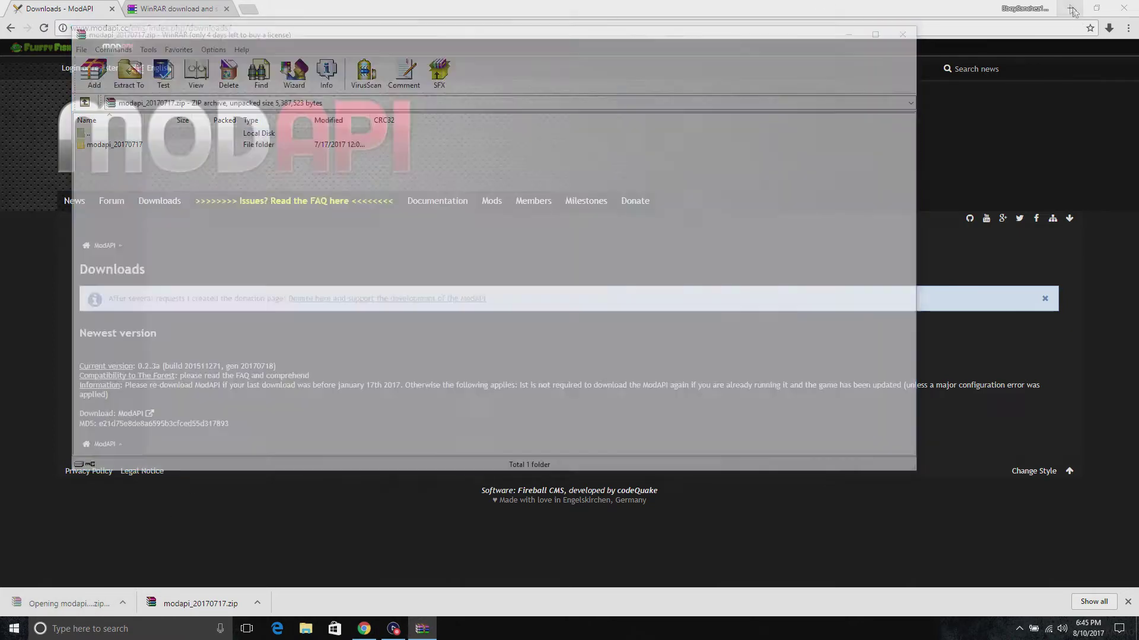
left_click_drag(709, 43, 920, 73)
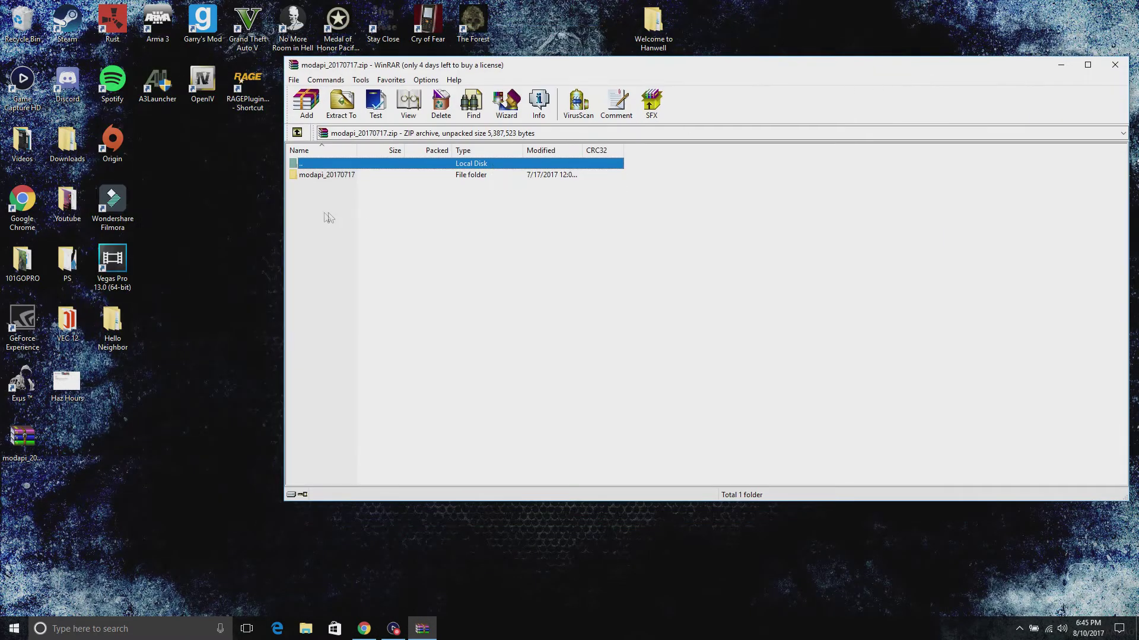
left_click_drag(372, 175, 70, 455)
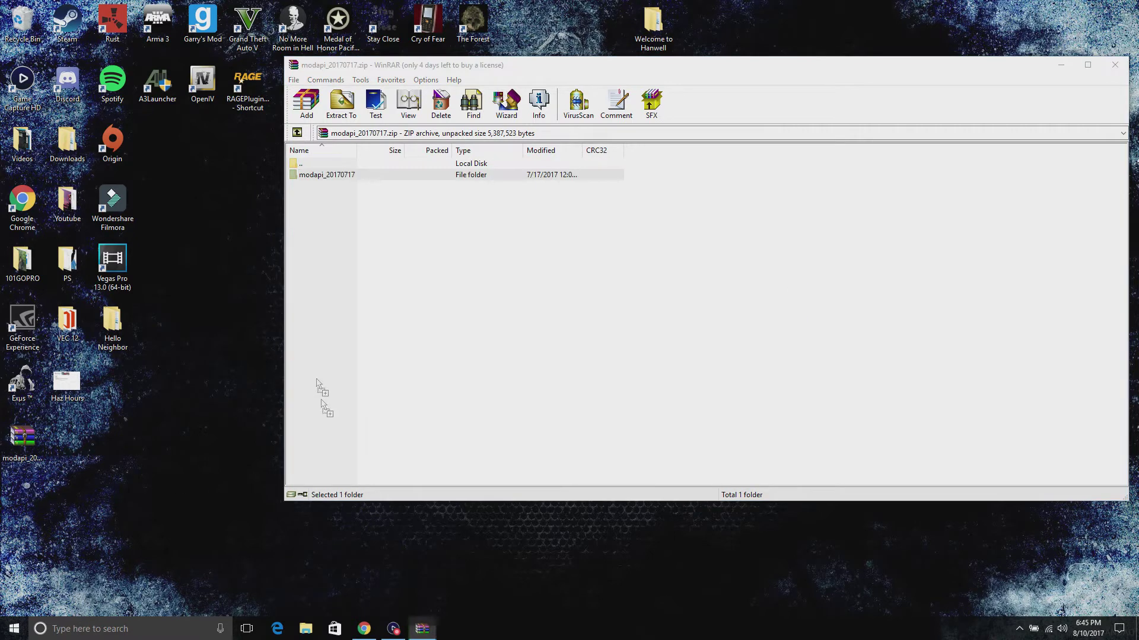
left_click(1115, 65)
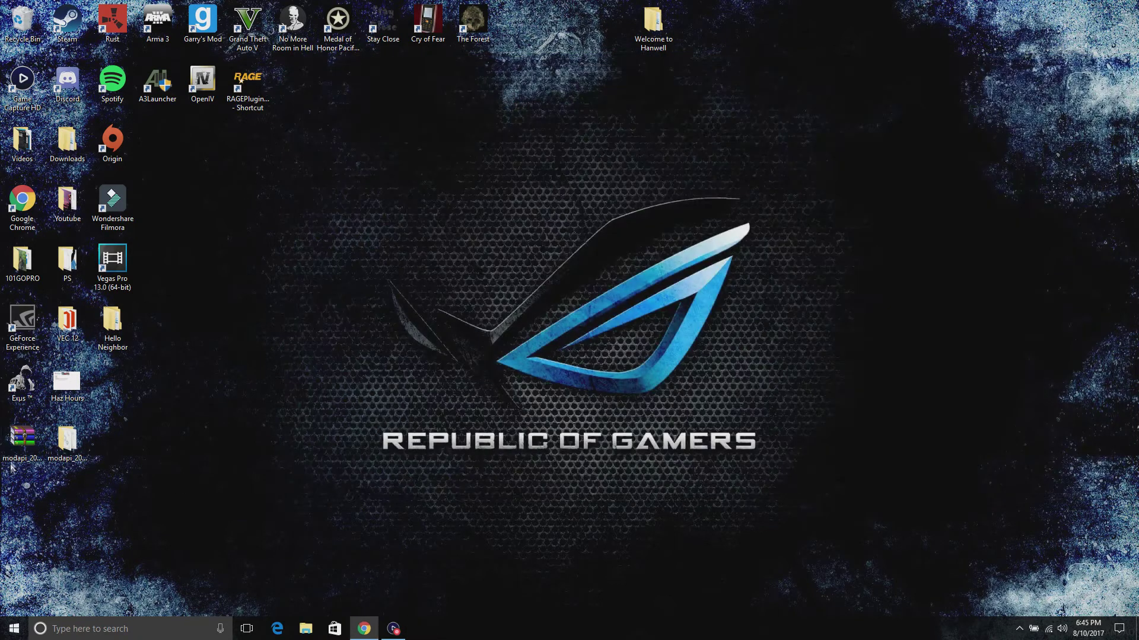
- Delete the downloaded zip and open the extracted modapi_20170717 folder
left_click_drag(22, 438, 3, 453)
left_click(23, 440)
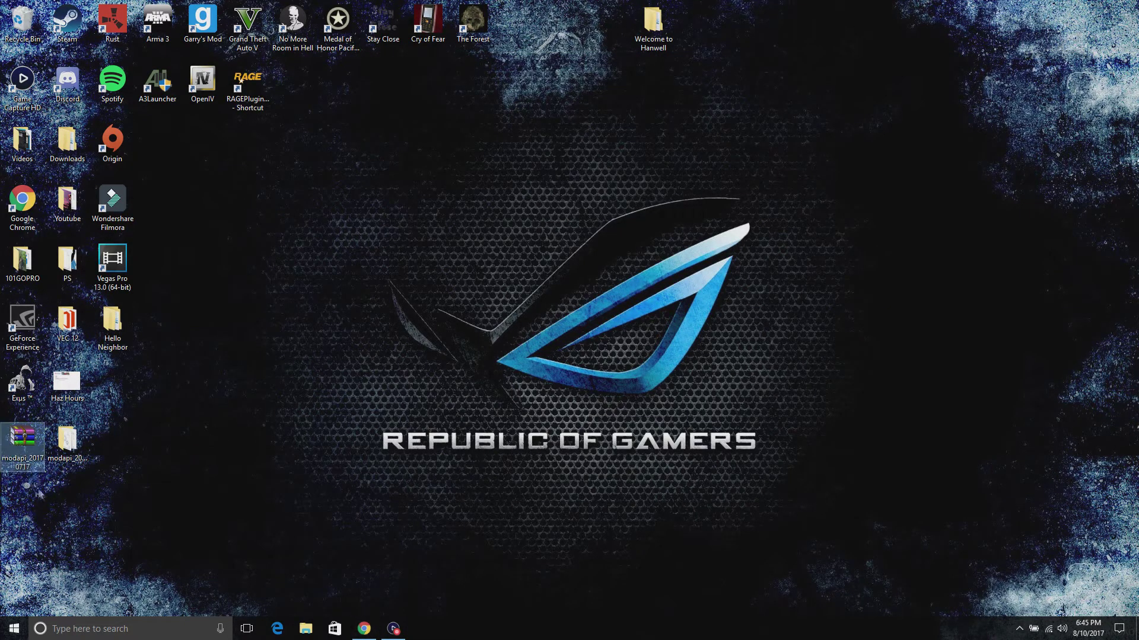
right_click(15, 435)
left_click(45, 395)
left_click_drag(67, 445, 29, 444)
double_click(22, 440)
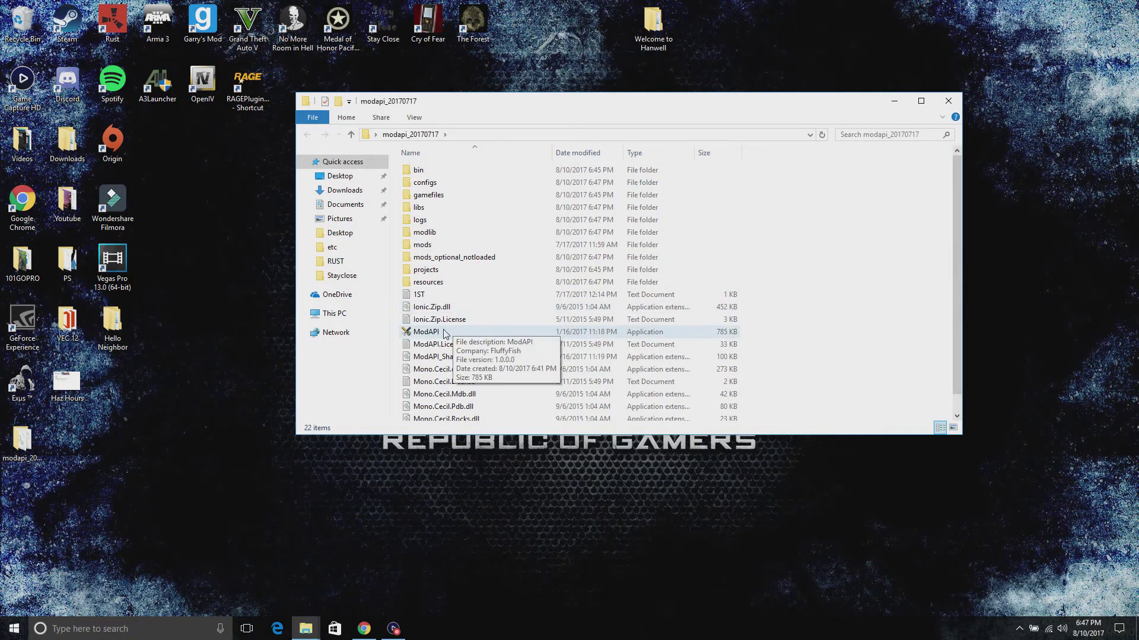
- Run ModAPI.exe and approve the User Account Control prompt
double_click(426, 332)
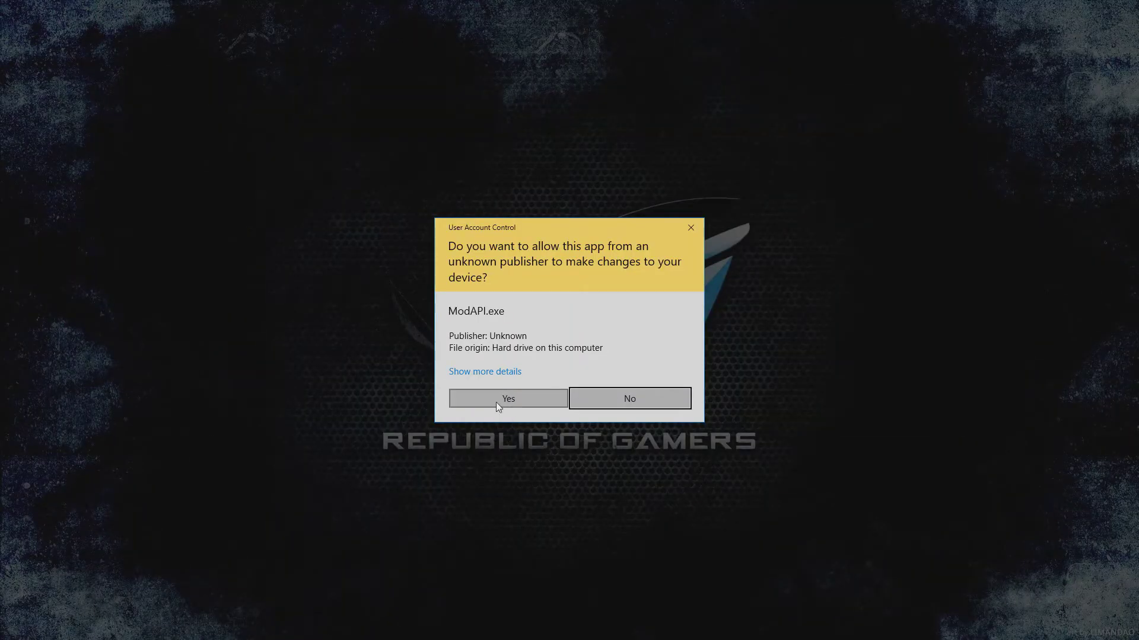
left_click(495, 400)
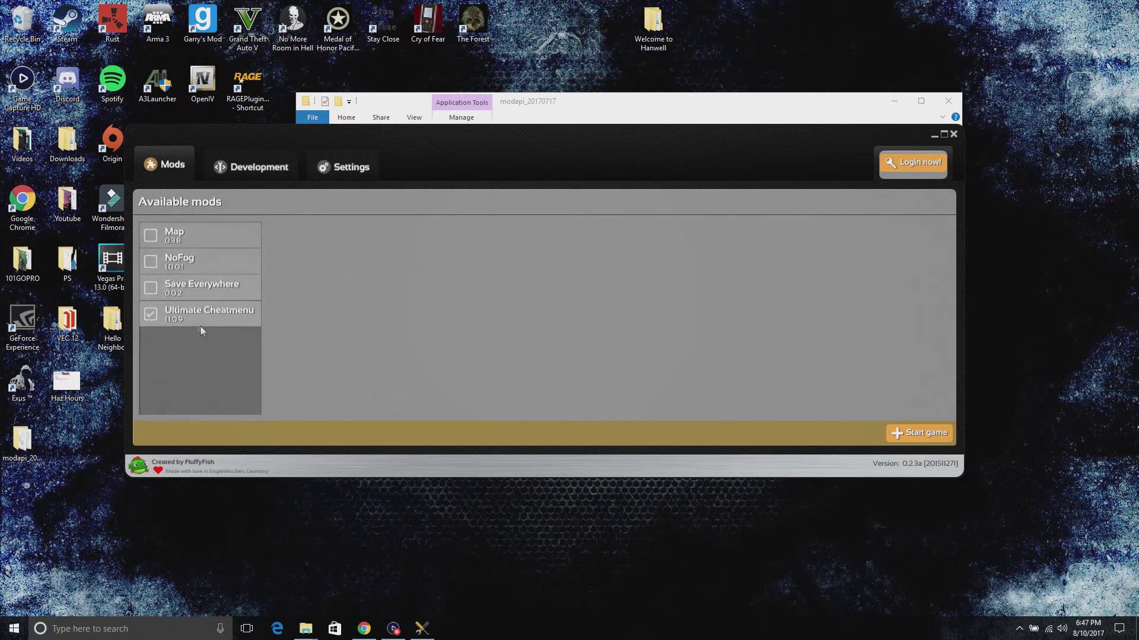
- Check the details of the Map, NoFog, Save Everywhere and Ultimate Cheatmenu mods
left_click(189, 286)
left_click(191, 261)
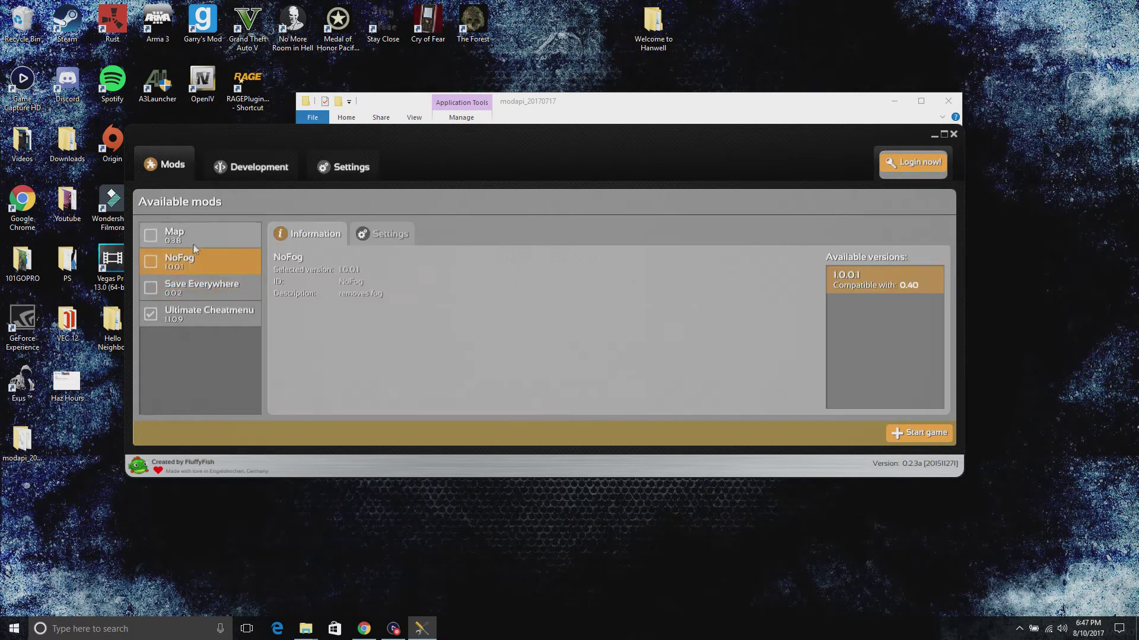
left_click(193, 237)
left_click(194, 263)
left_click(196, 288)
left_click(195, 235)
left_click(204, 317)
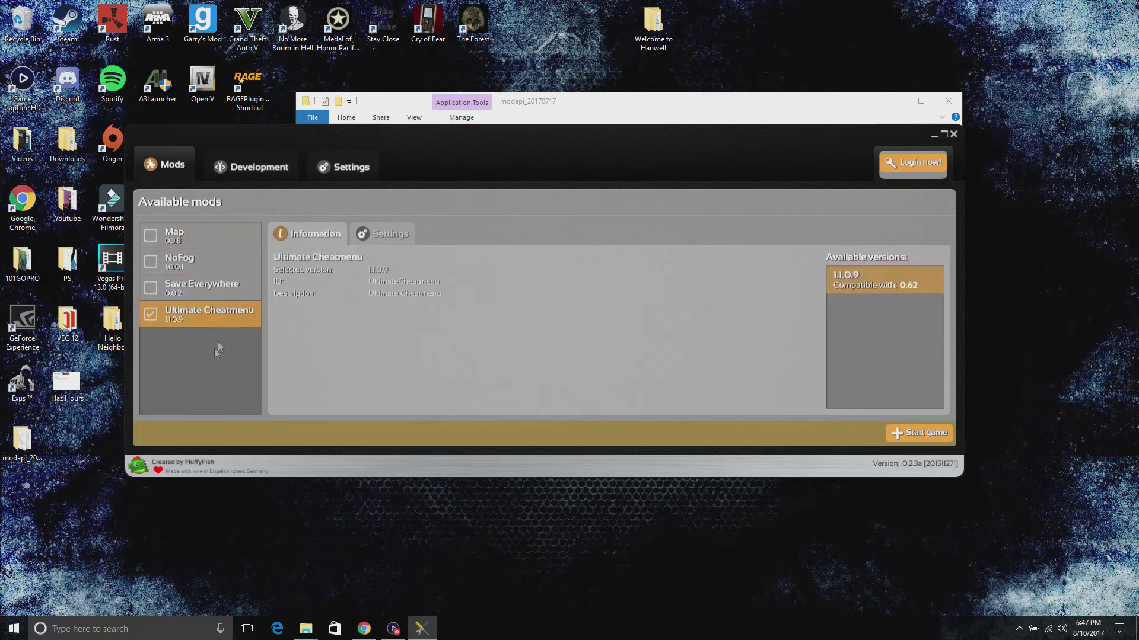
- View the keybindings and settings for Ultimate Cheatmenu, Save Everywhere, NoFog and Map
left_click(385, 236)
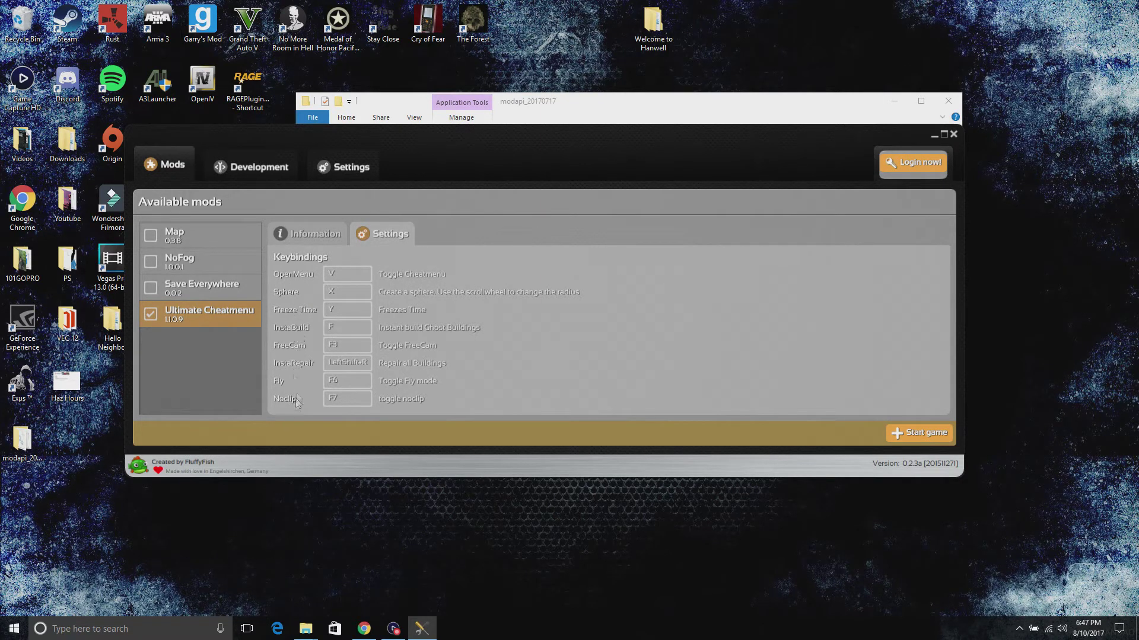
left_click(202, 295)
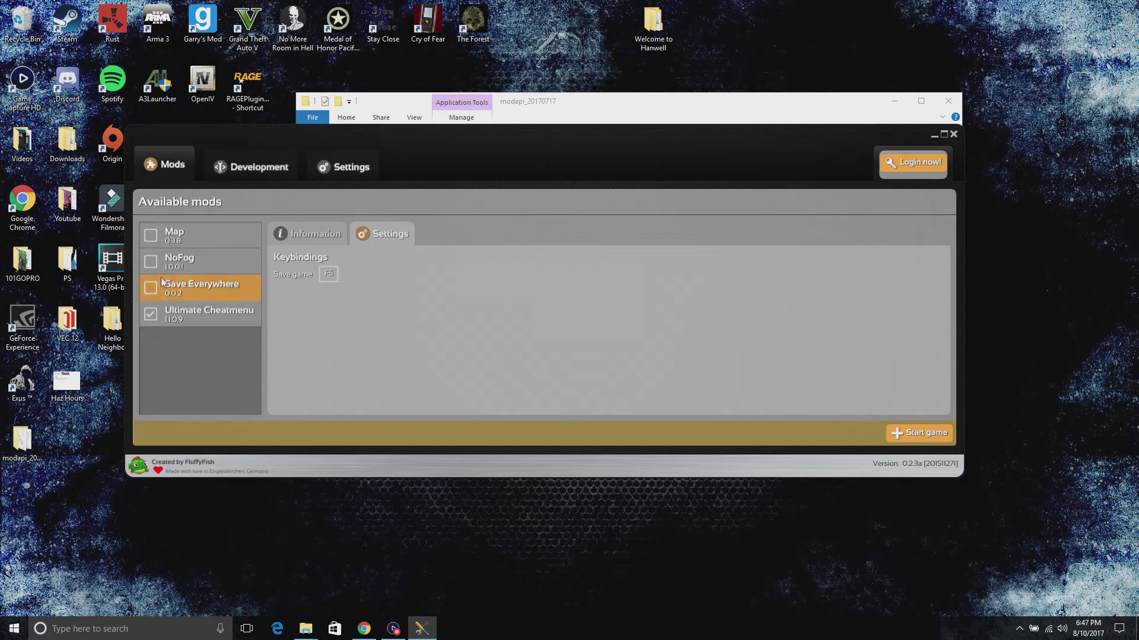
left_click(202, 263)
left_click(205, 237)
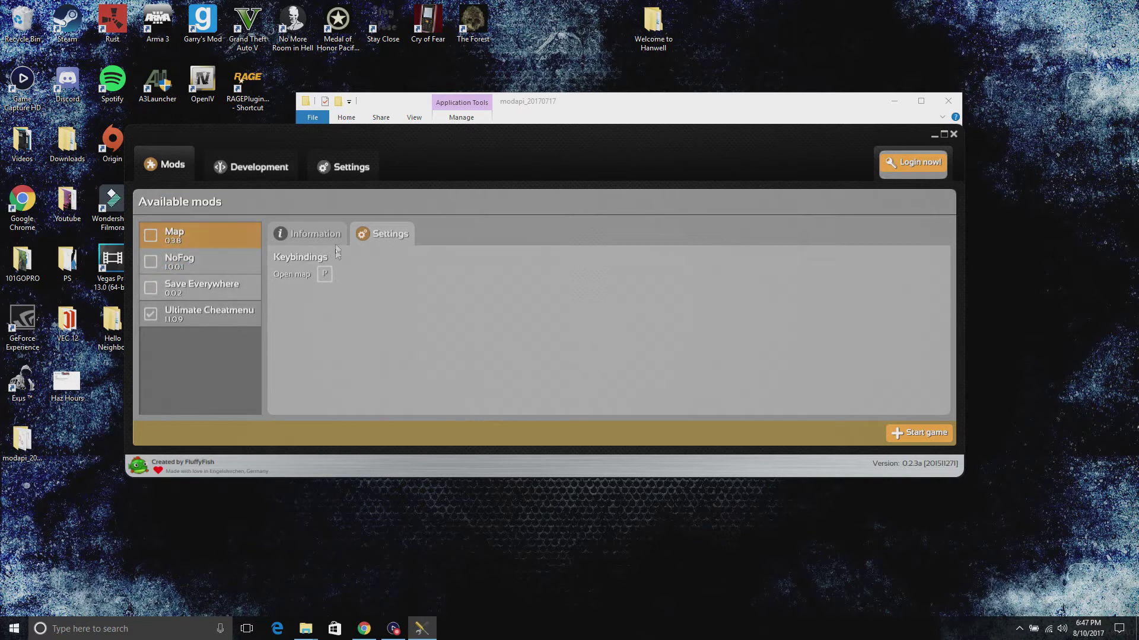
- Look at the settings and development views, then start The Forest with Ultimate Cheatmenu
left_click(372, 172)
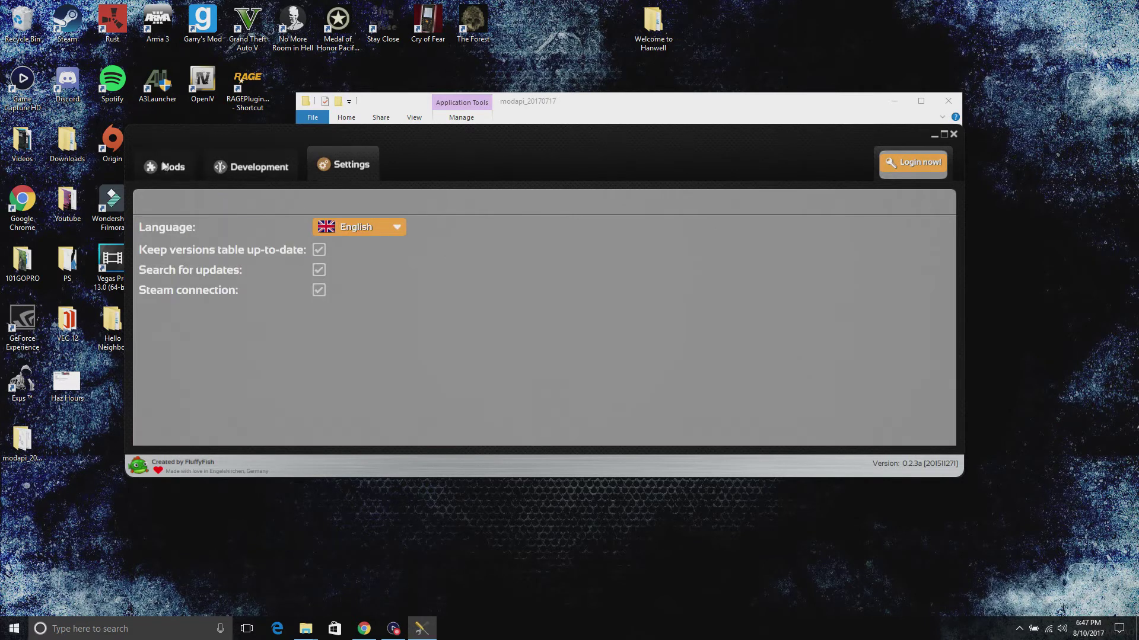
left_click(249, 171)
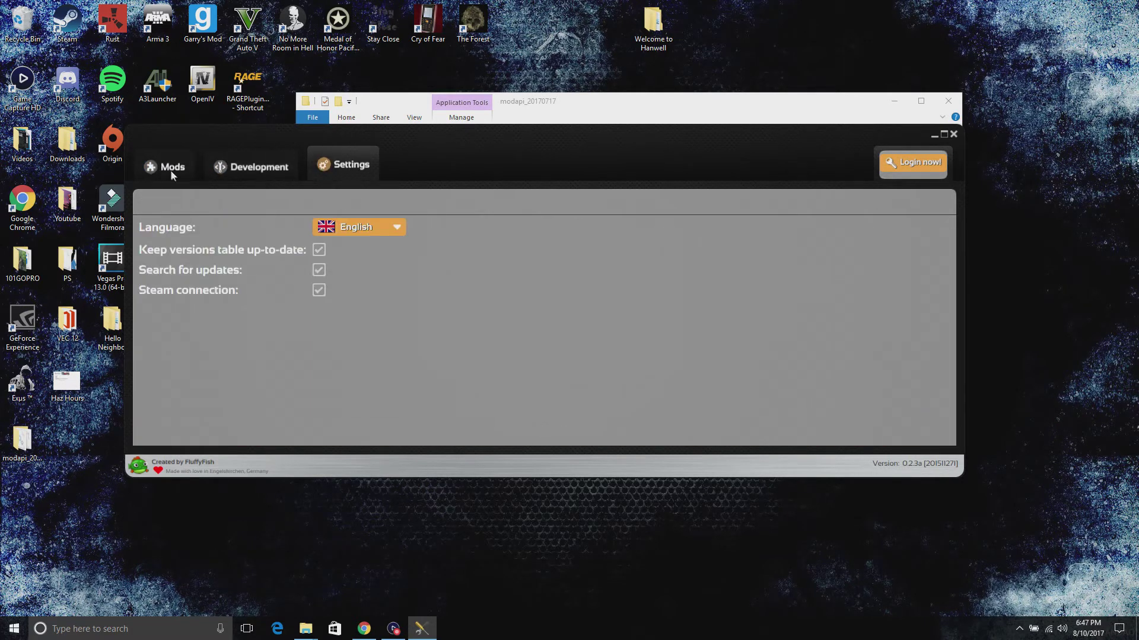
left_click(172, 174)
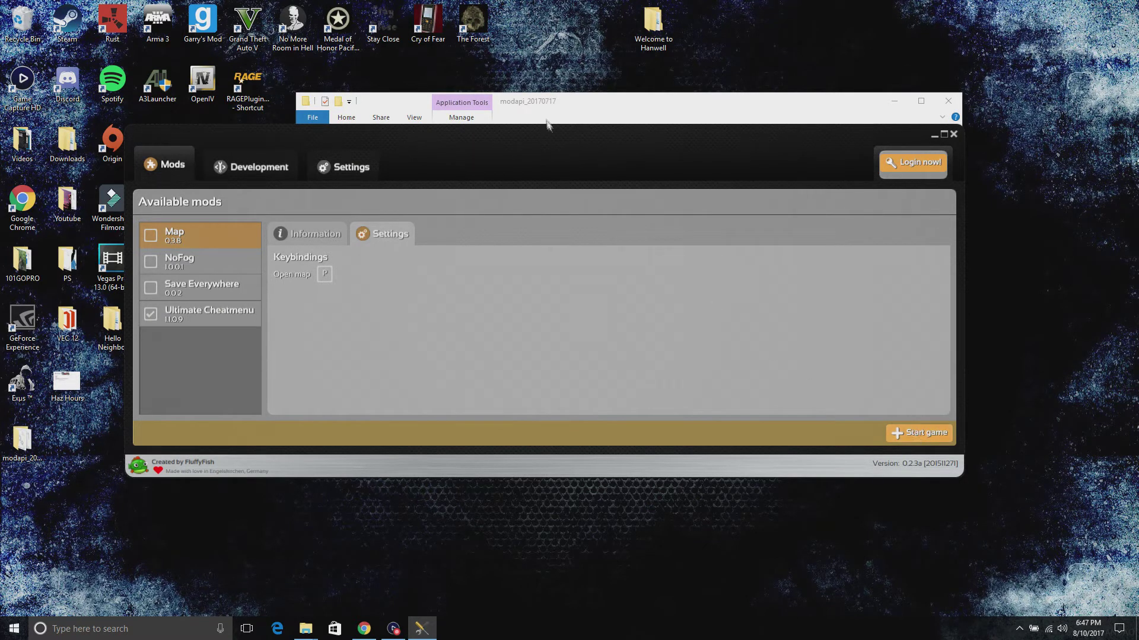
left_click(923, 429)
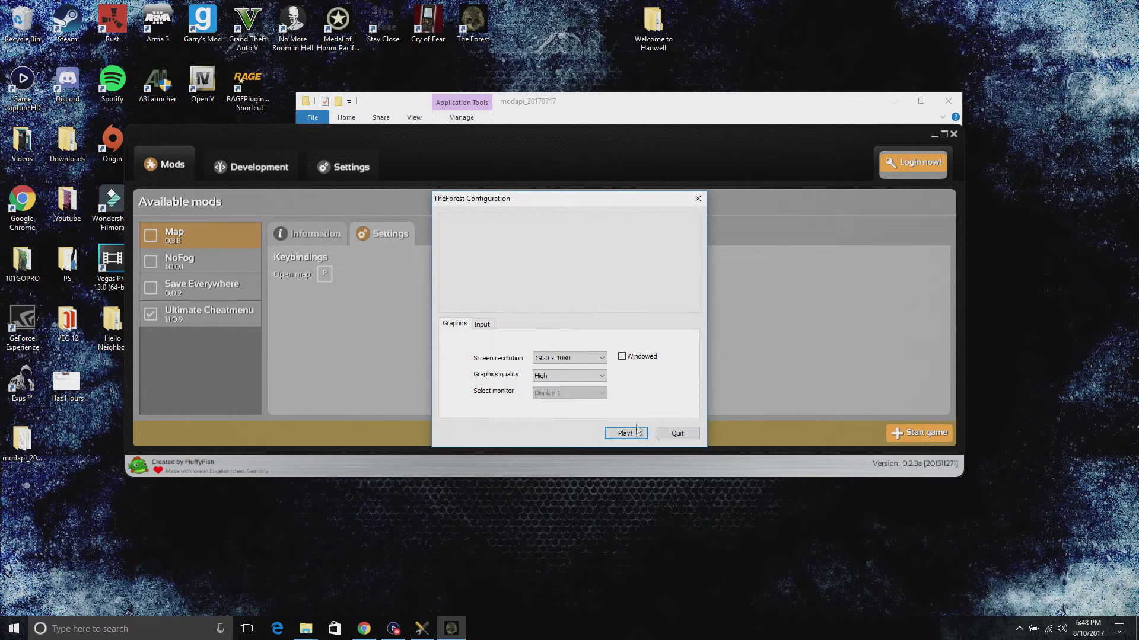
- Play, then host the Slot 1 multiplayer save as an invite-only game
left_click(626, 433)
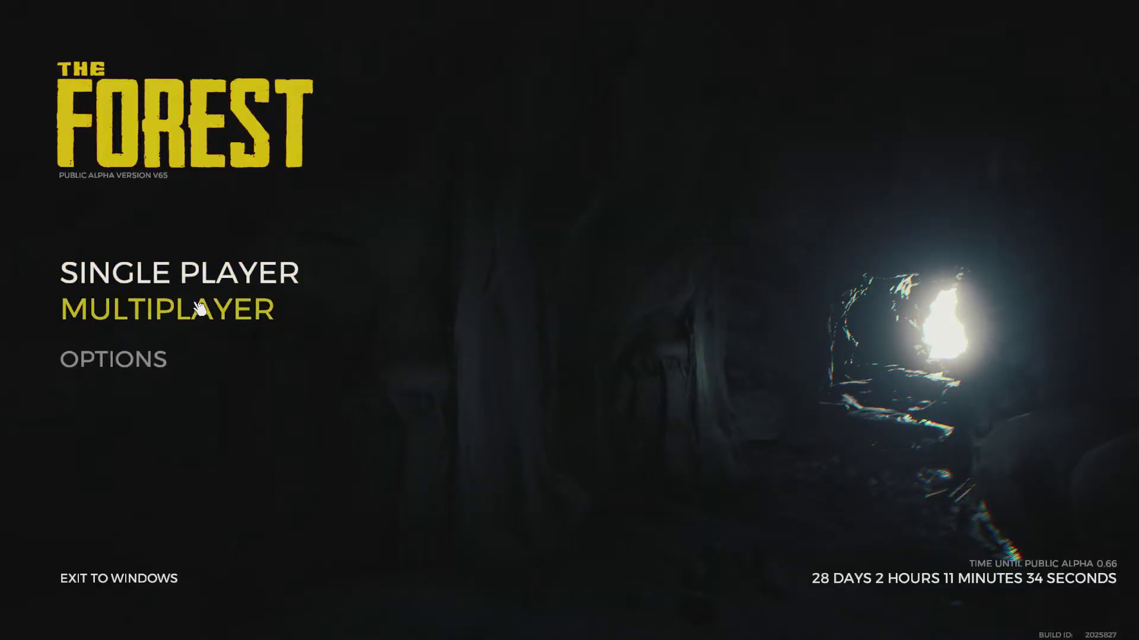
left_click(212, 308)
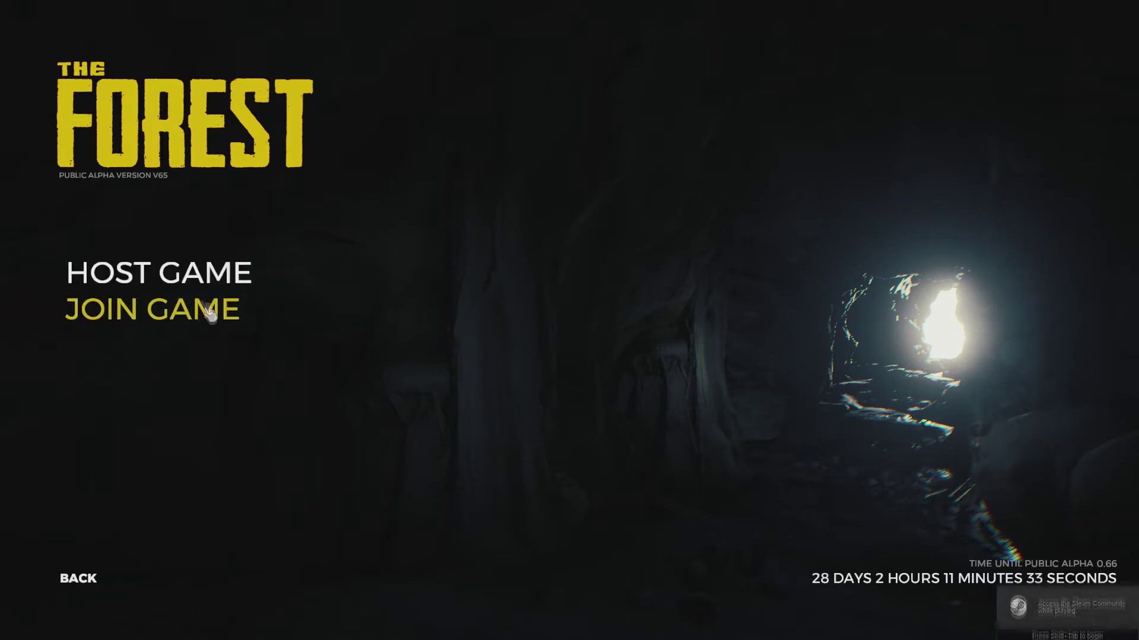
left_click(183, 277)
left_click(172, 317)
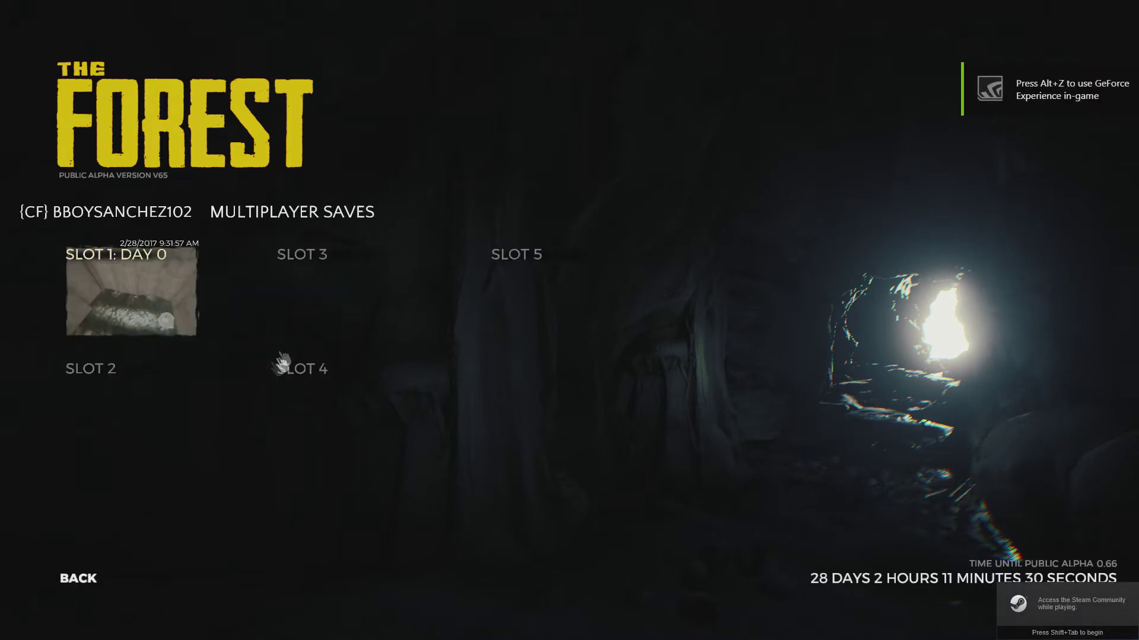
left_click(137, 287)
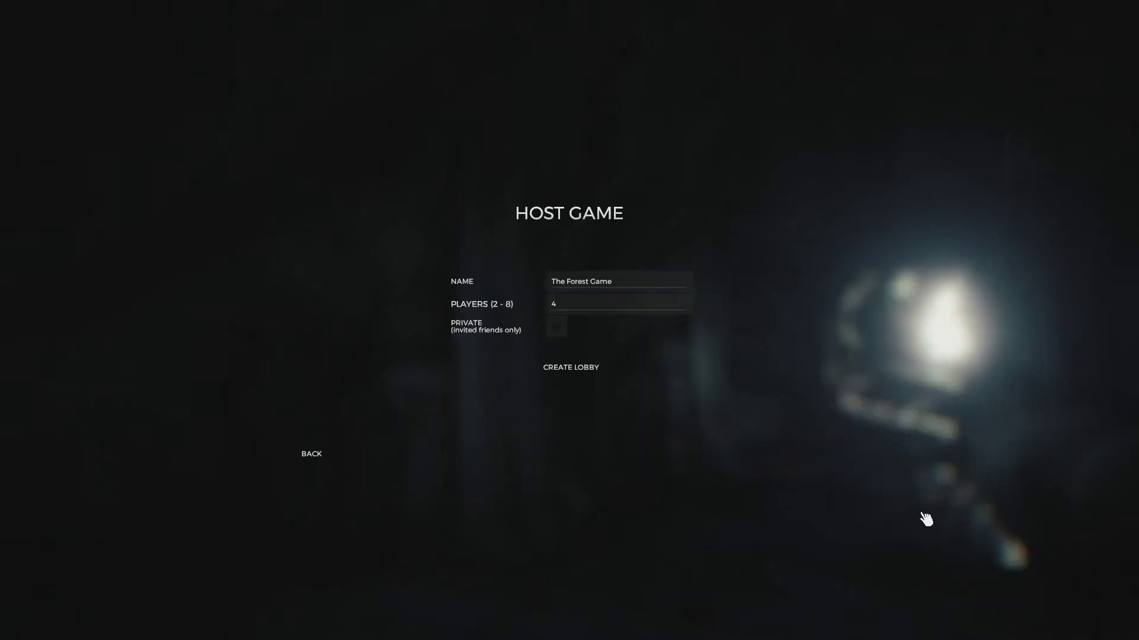
left_click(555, 326)
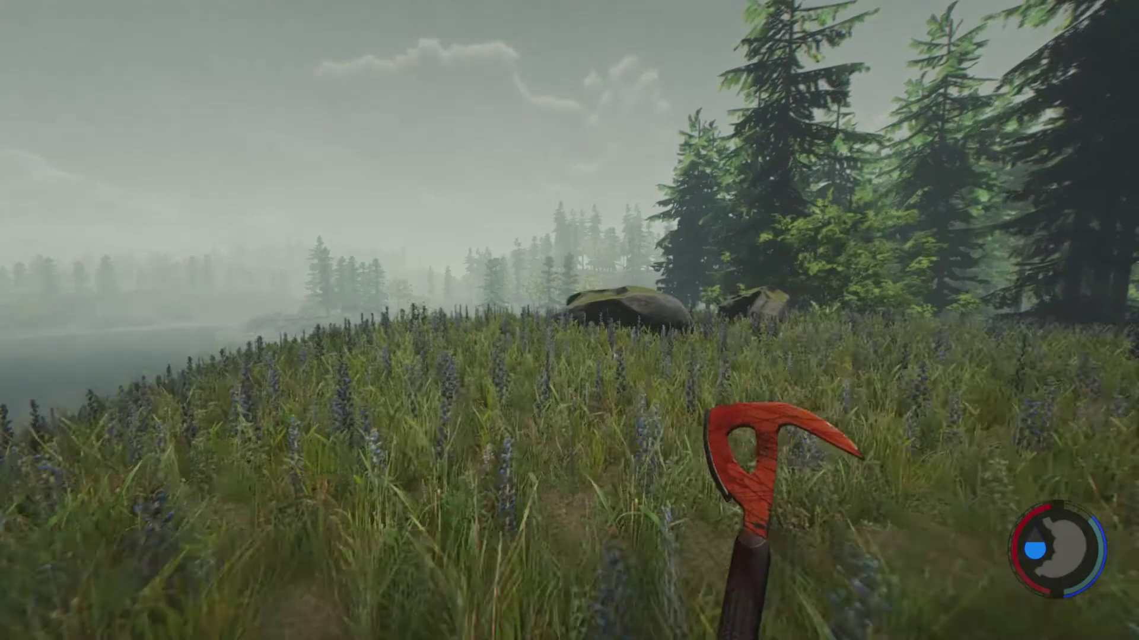
- Open the cheat menu with F1, browse every tab from Environ. to Dev, then return to Cheats
key("F1")
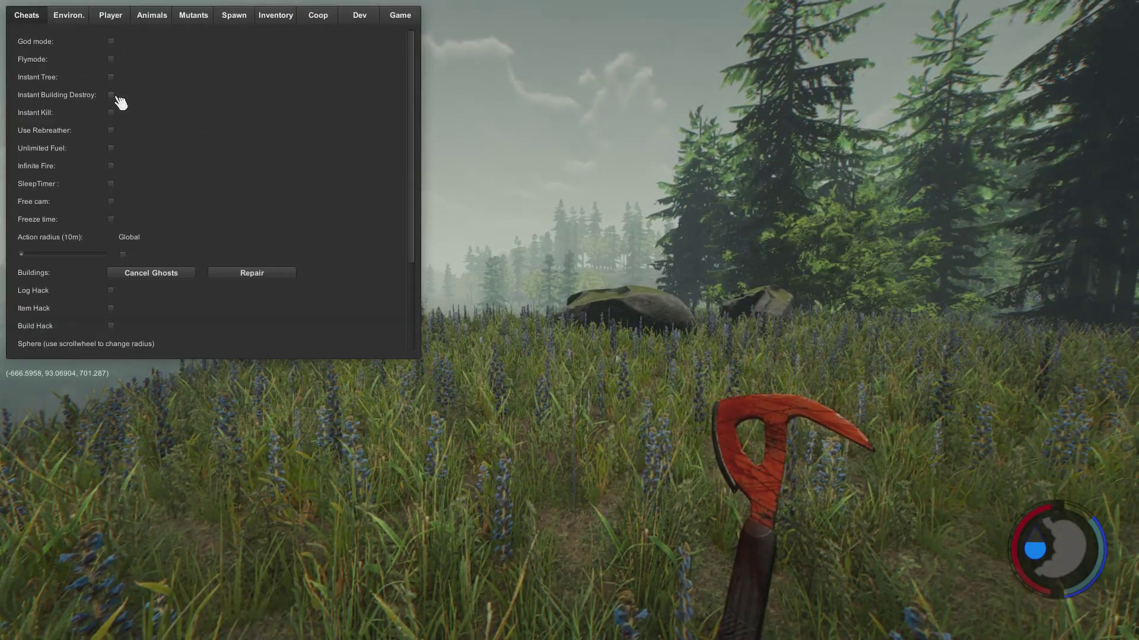
left_click(77, 17)
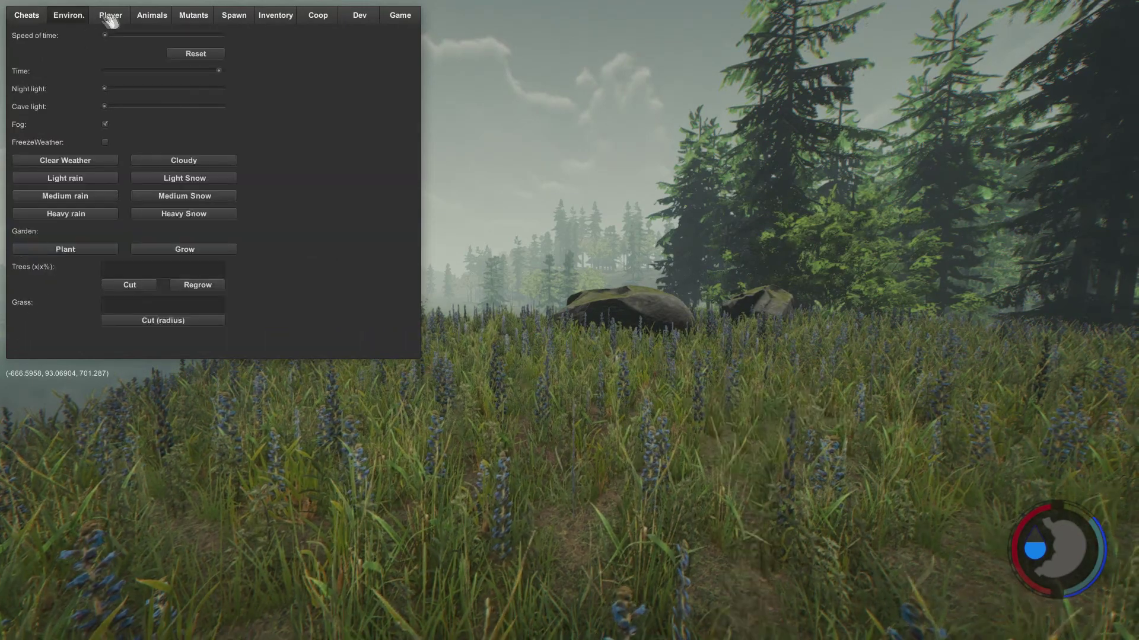
left_click(110, 17)
left_click(152, 17)
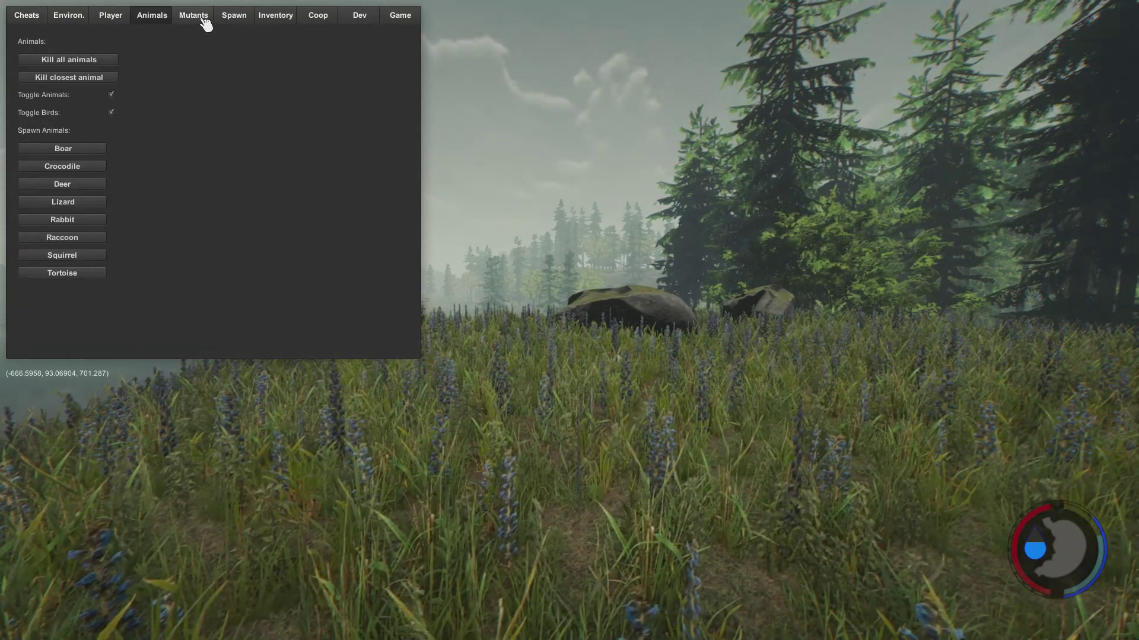
left_click(206, 23)
left_click(234, 19)
left_click(277, 16)
left_click(319, 21)
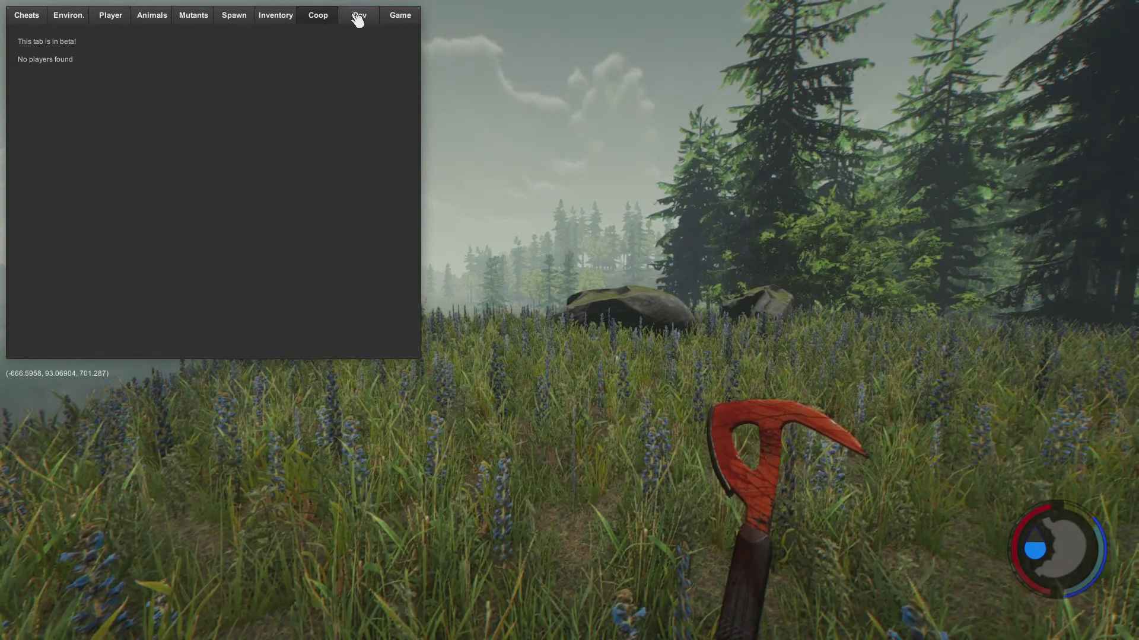
left_click(358, 18)
left_click(276, 18)
left_click(233, 19)
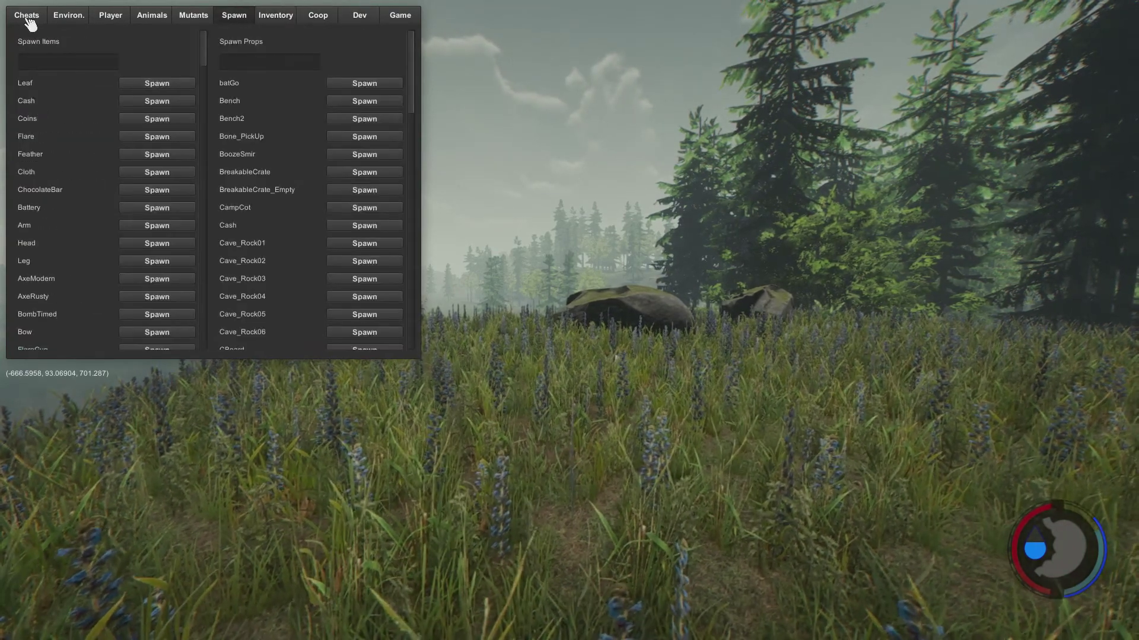
left_click(28, 17)
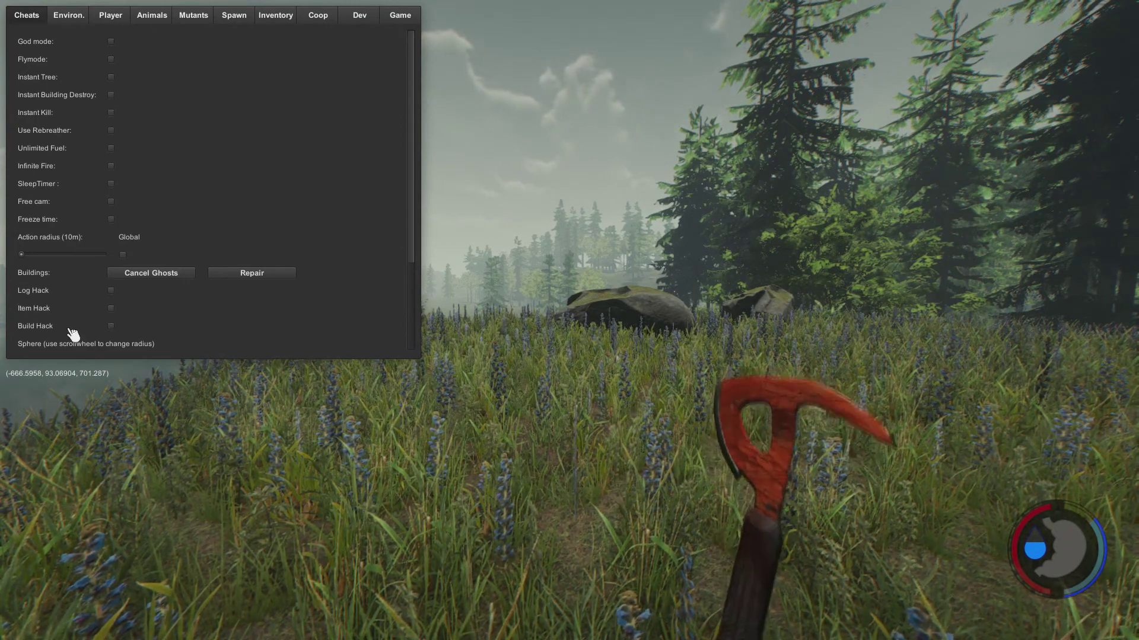
- Speed up time and raise the night light level on the Environ. tab
left_click(76, 18)
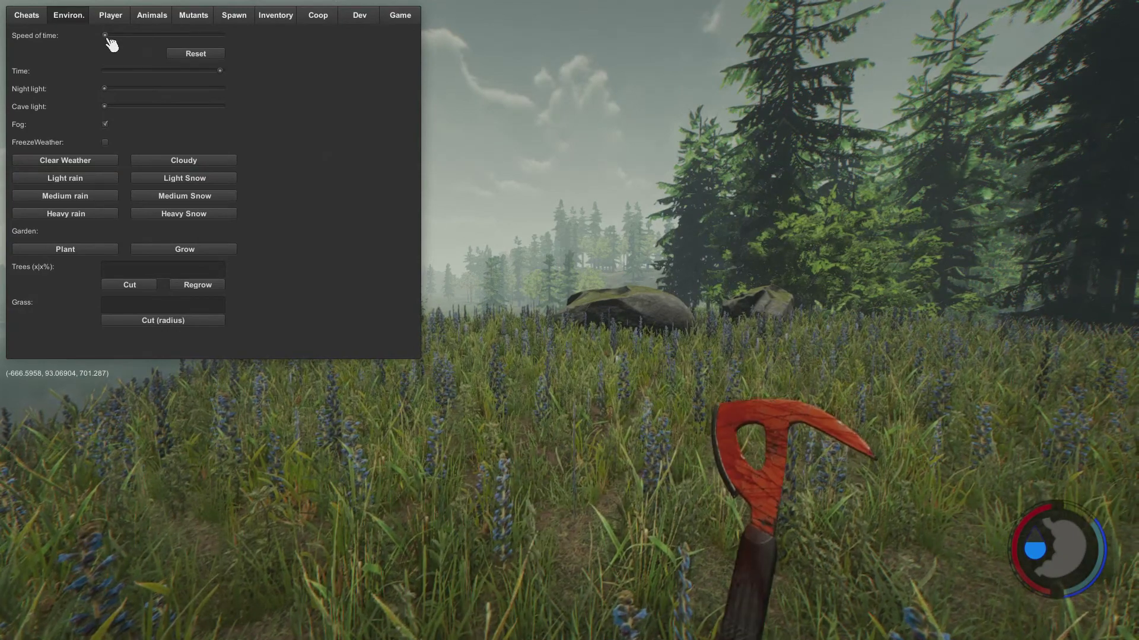
mouse_move(105, 36)
left_mouse_down()
mouse_move(222, 36)
mouse_move(122, 41)
left_mouse_up()
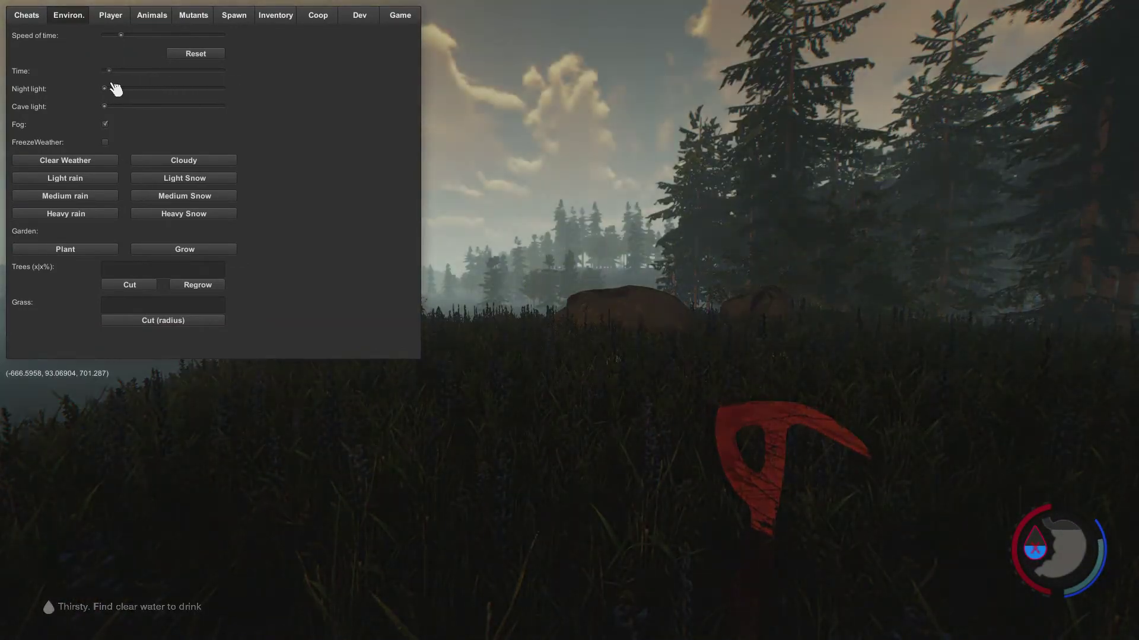
mouse_move(109, 93)
left_mouse_down()
mouse_move(211, 101)
mouse_move(107, 107)
left_mouse_up()
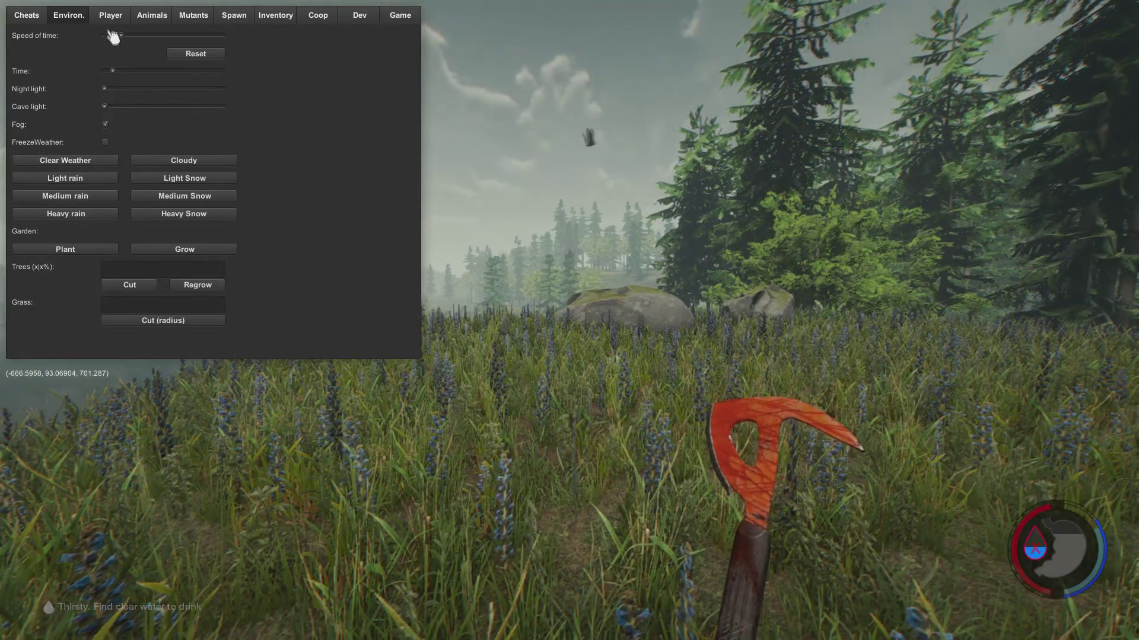
- Fix Health and Stamina and raise stamina to its maximum on the Player tab
left_click(110, 16)
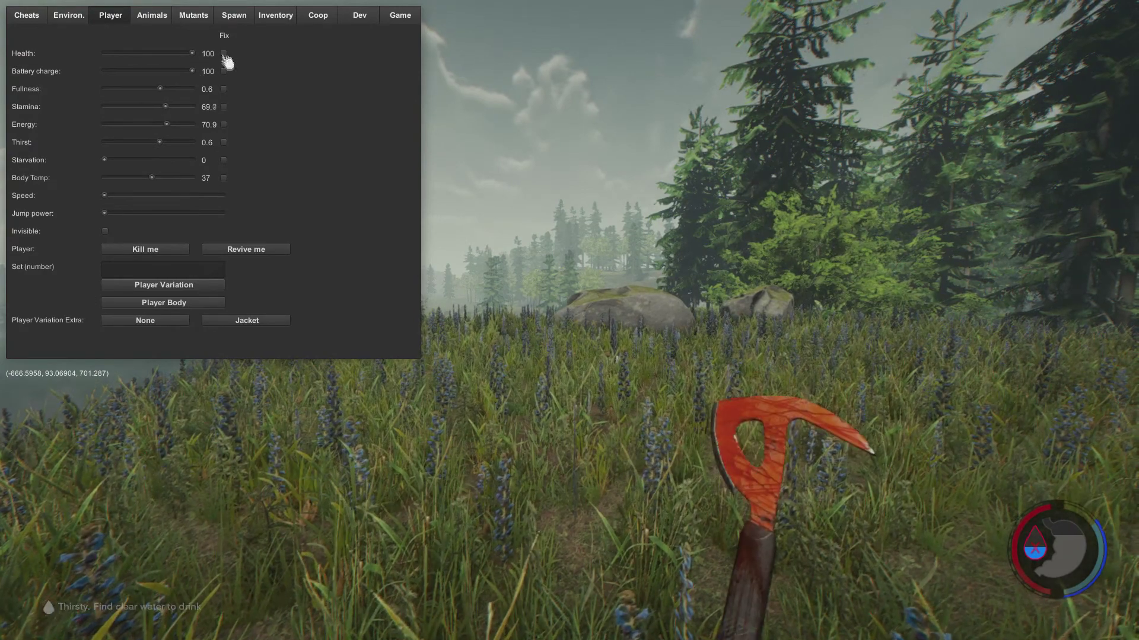
left_click(225, 78)
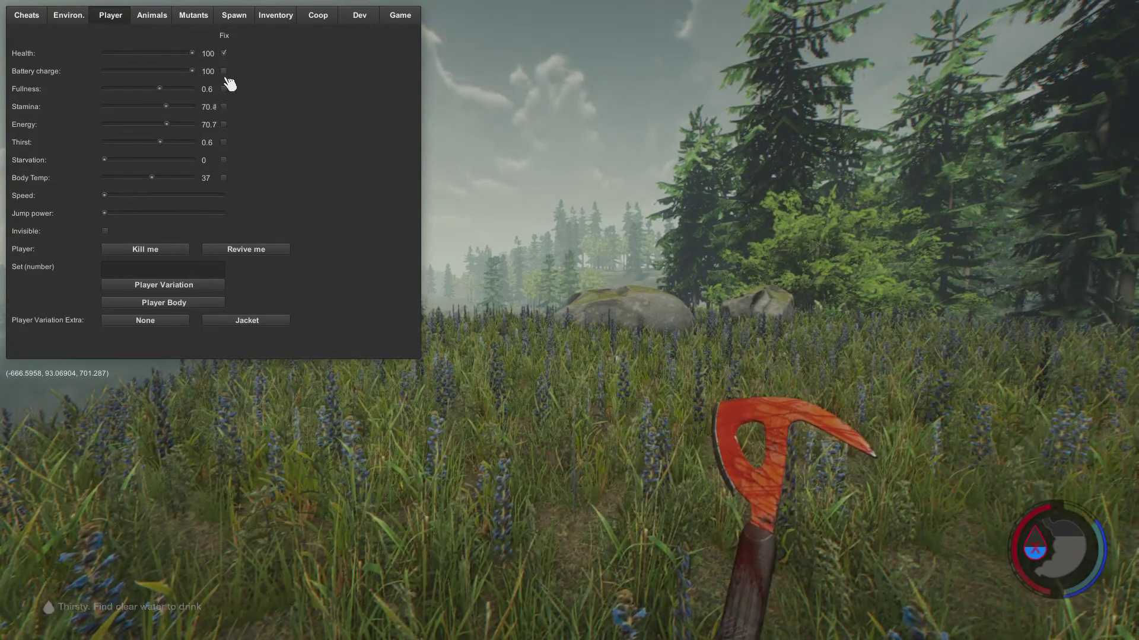
left_click(224, 107)
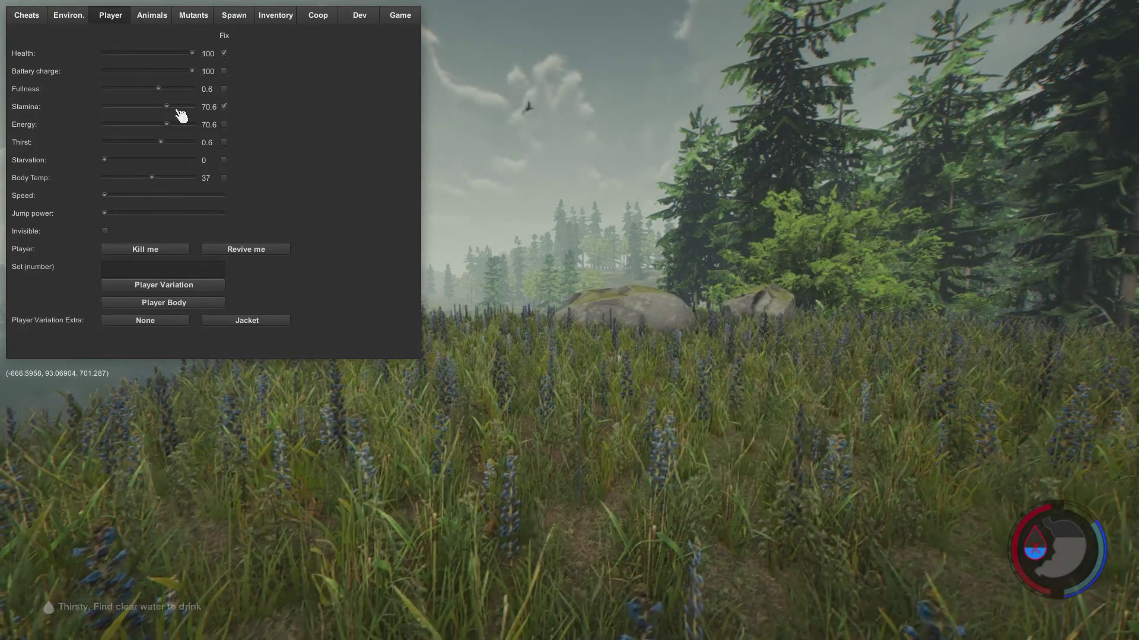
left_click_drag(168, 107, 231, 127)
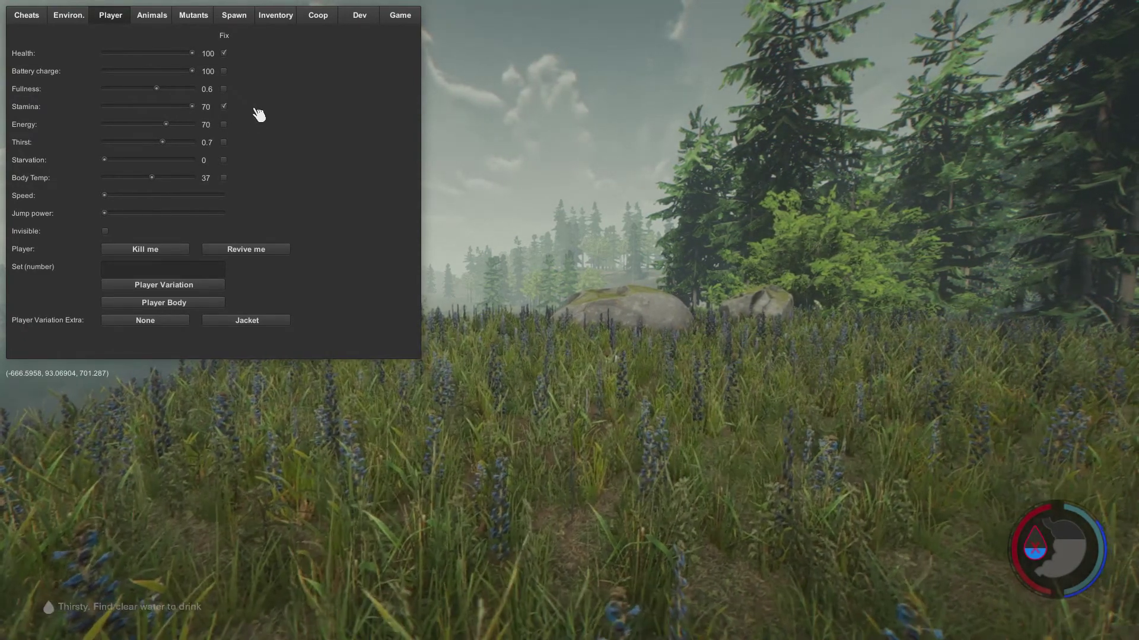
left_click(249, 124)
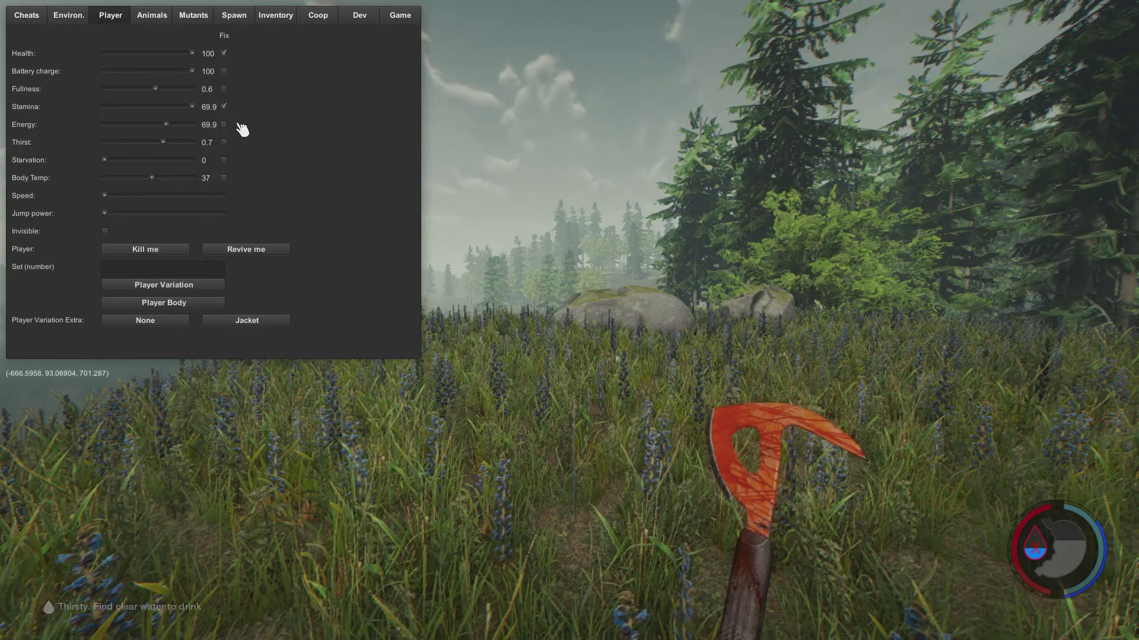
- Look through the Animals and Mutants tabs, then bring up the Spawn item lists
left_click(153, 19)
left_click(98, 71)
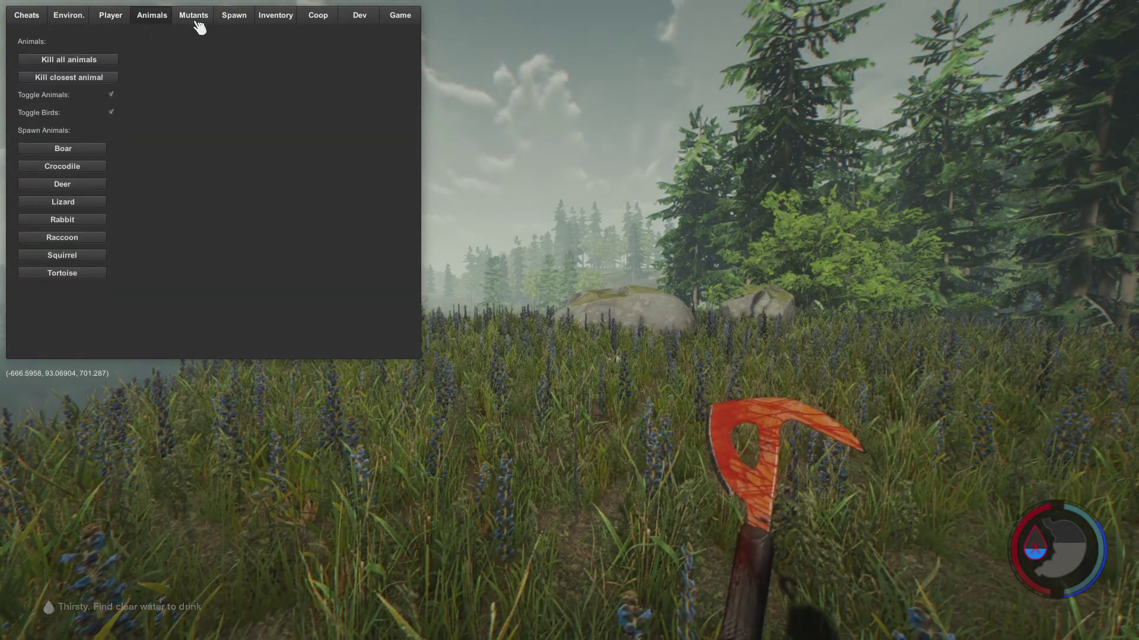
left_click(197, 22)
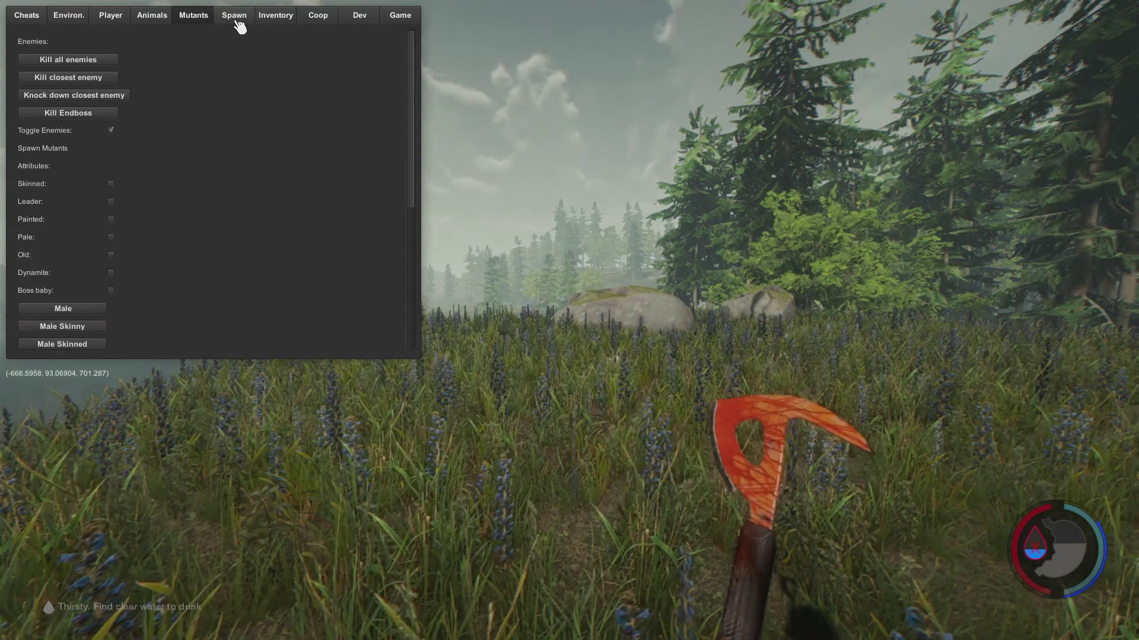
left_click(238, 23)
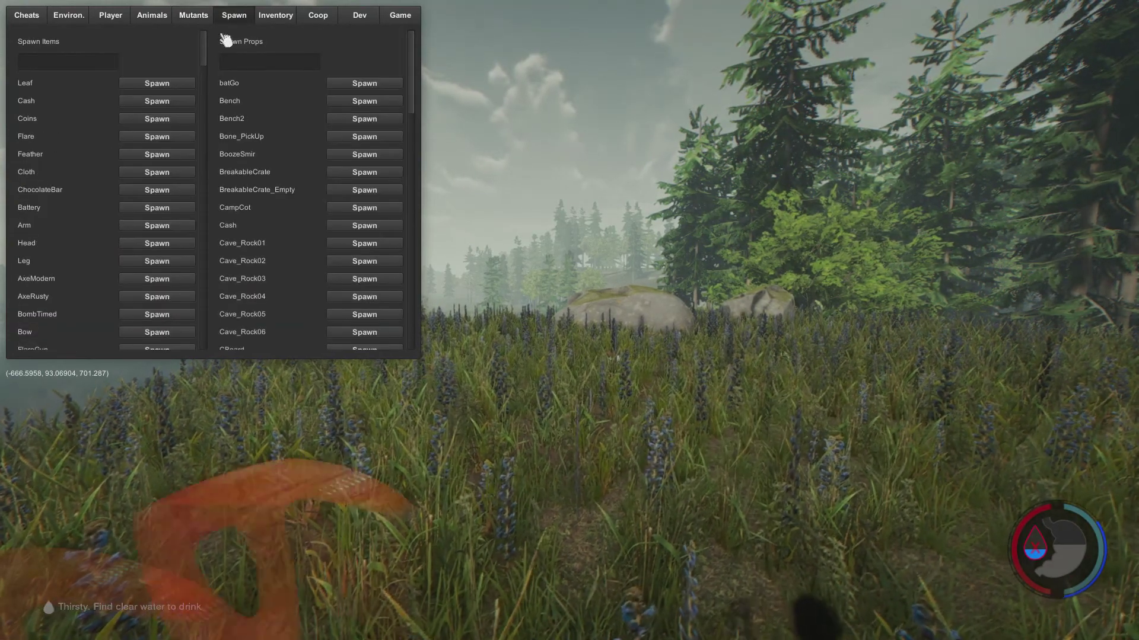